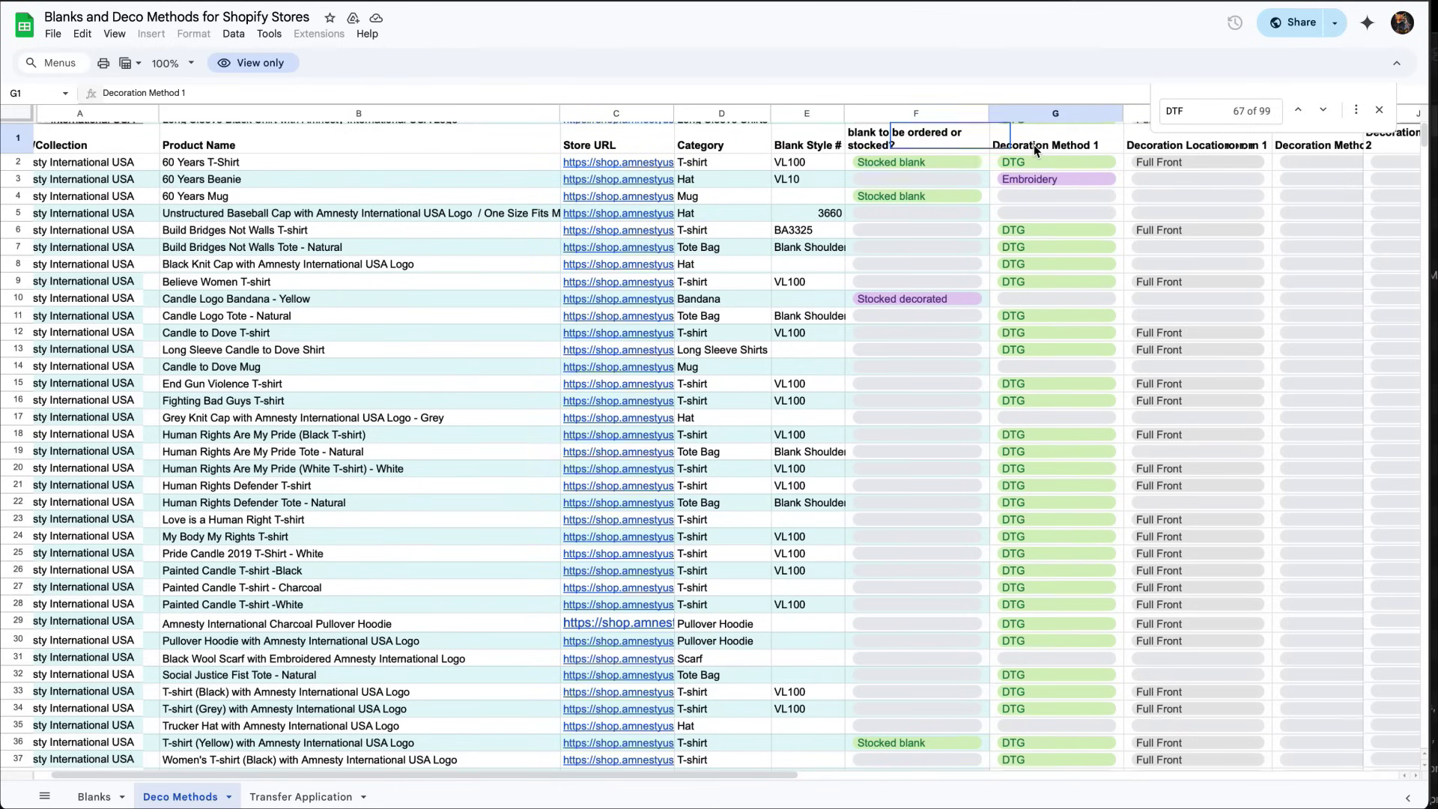
# Check the blank column header and paste the earlier product Q&A prompt into ChatGPT's chat box.
pyautogui.hscroll(-1, 1036, 150)
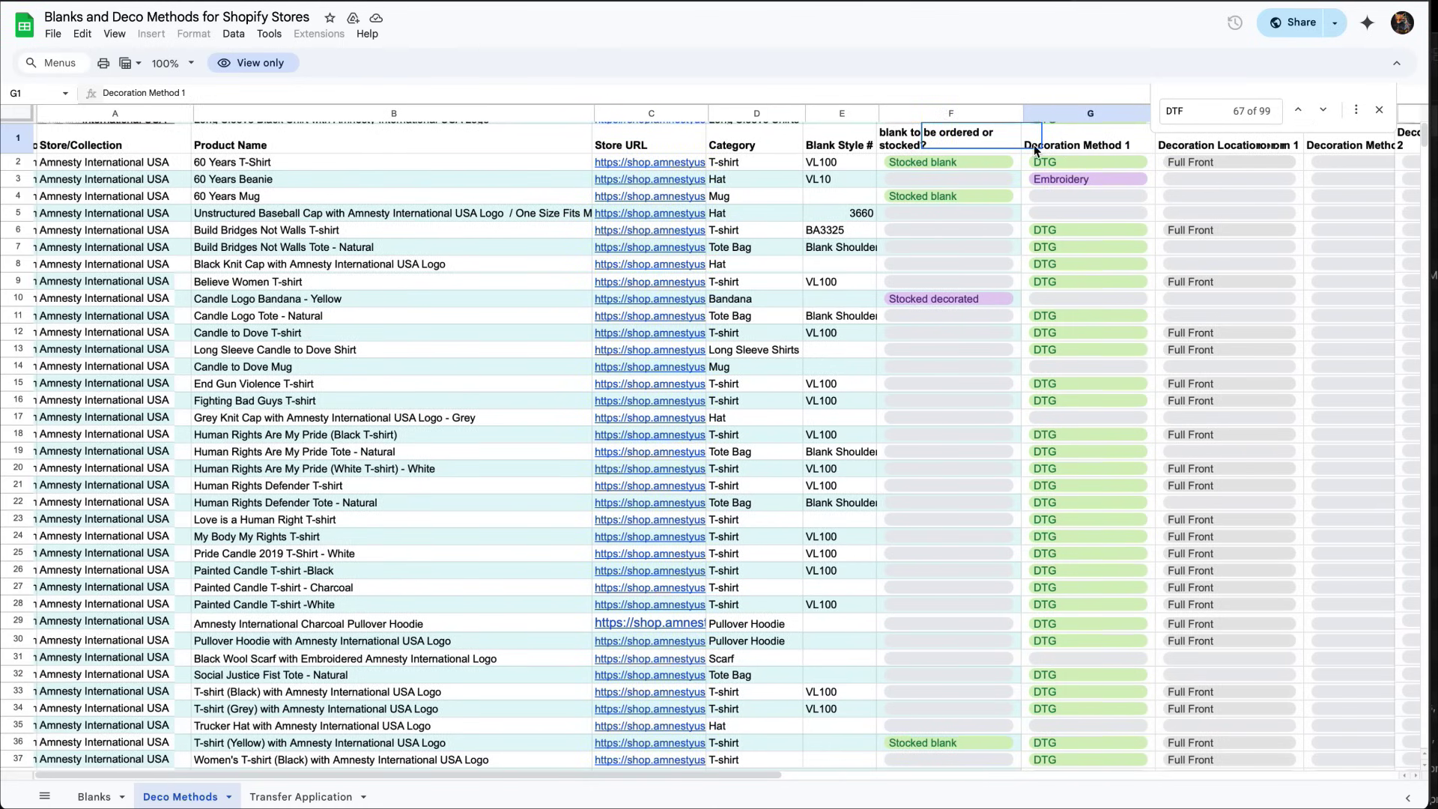
pyautogui.click(833, 148)
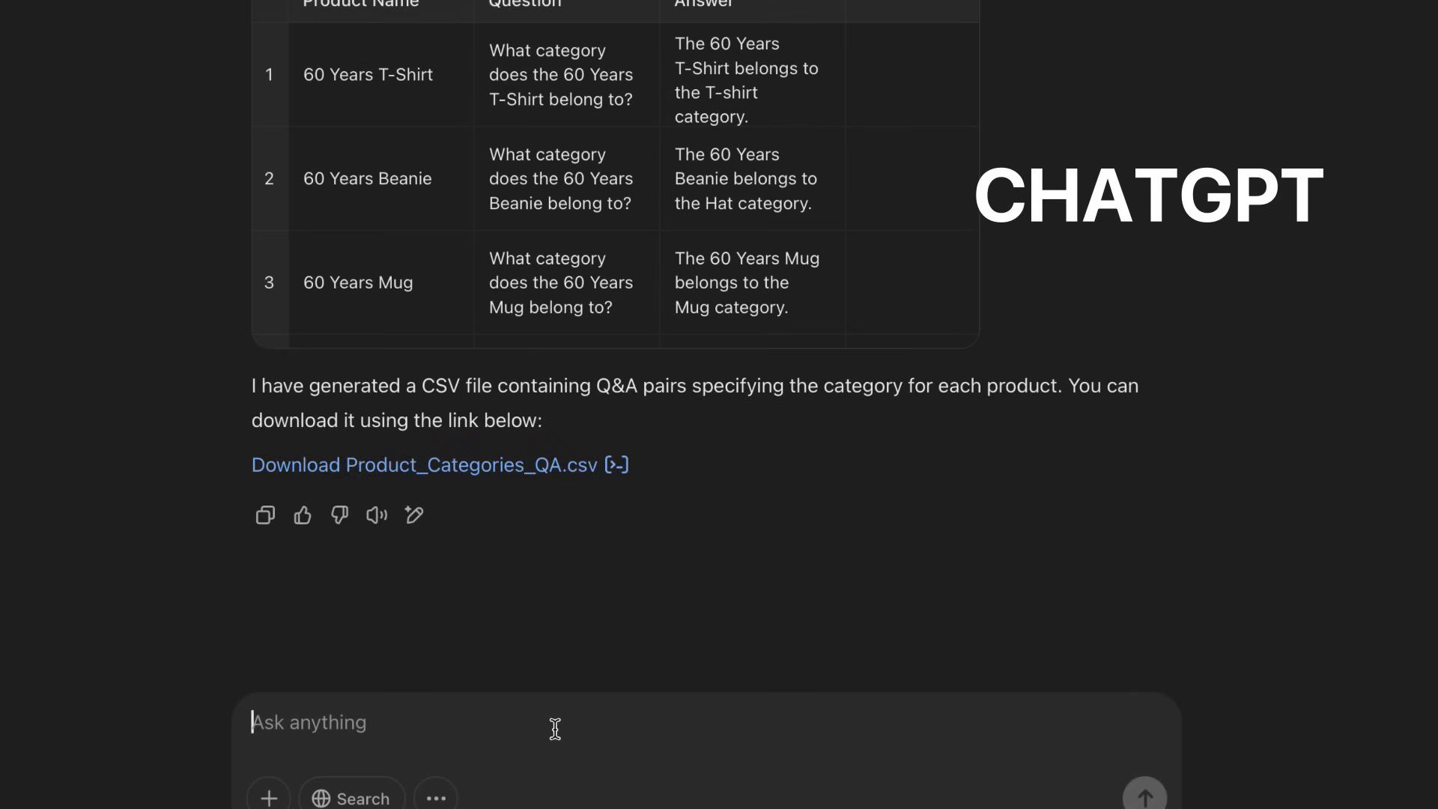
pyautogui.write('using the project files, create a csv of  Q&A for each product answering the with the active link to each product')
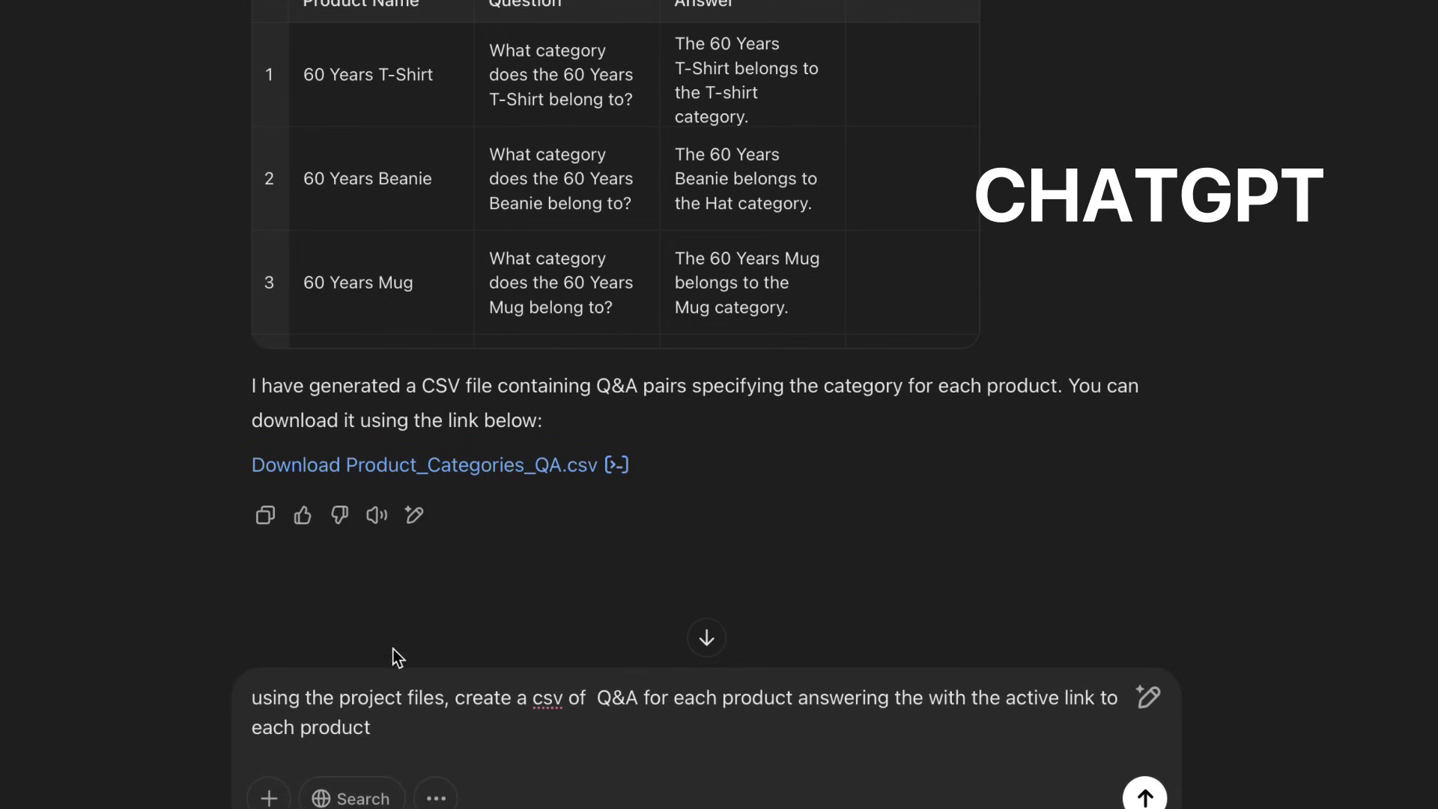
pyautogui.moveTo(394, 716); pyautogui.dragTo(240, 685)
pyautogui.press('super+v')
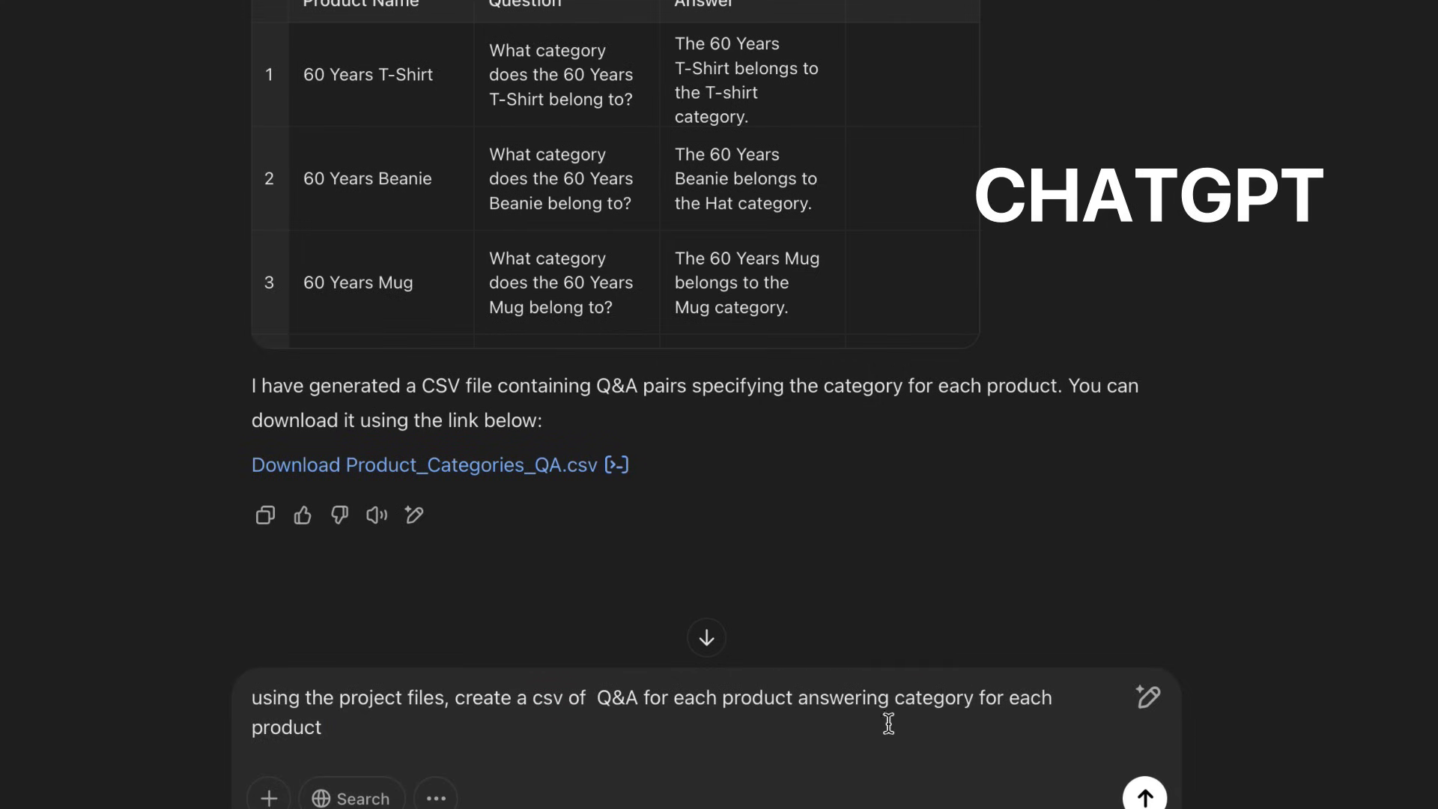
# Replace 'category' with 'Blank style # (user can also refer to this as blank)' and send the prompt.
pyautogui.doubleClick(916, 697)
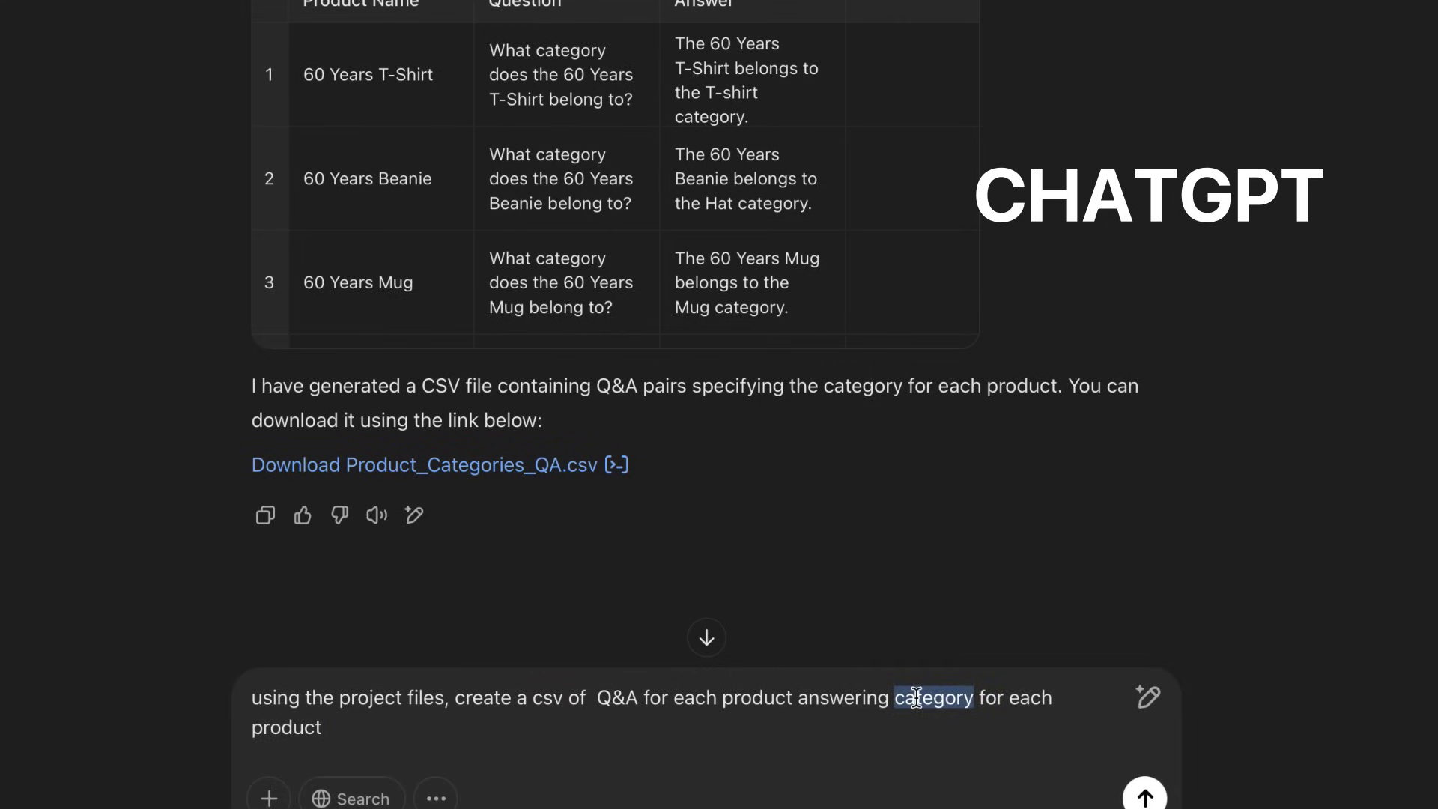
pyautogui.write('Bla')
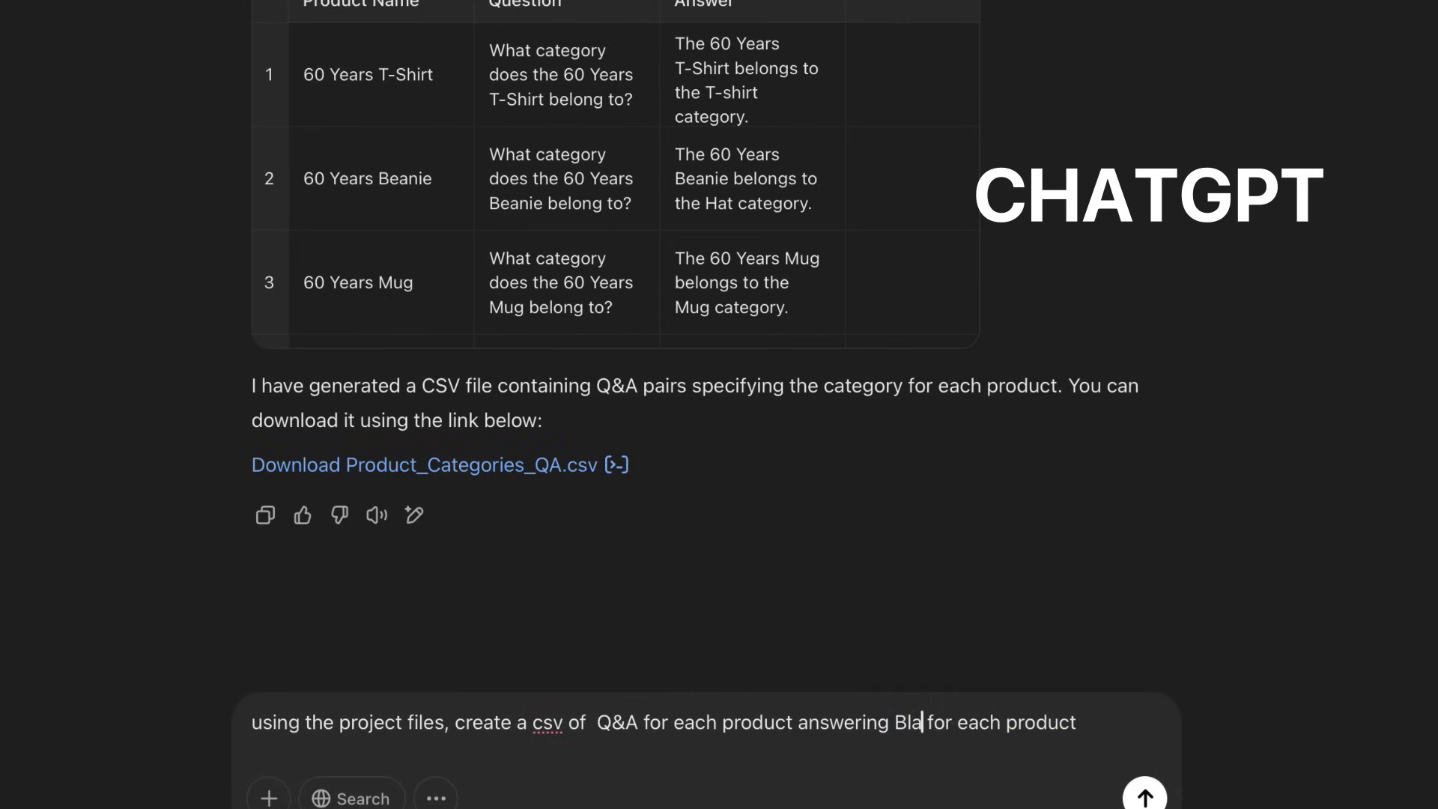
pyautogui.write('nk style ')
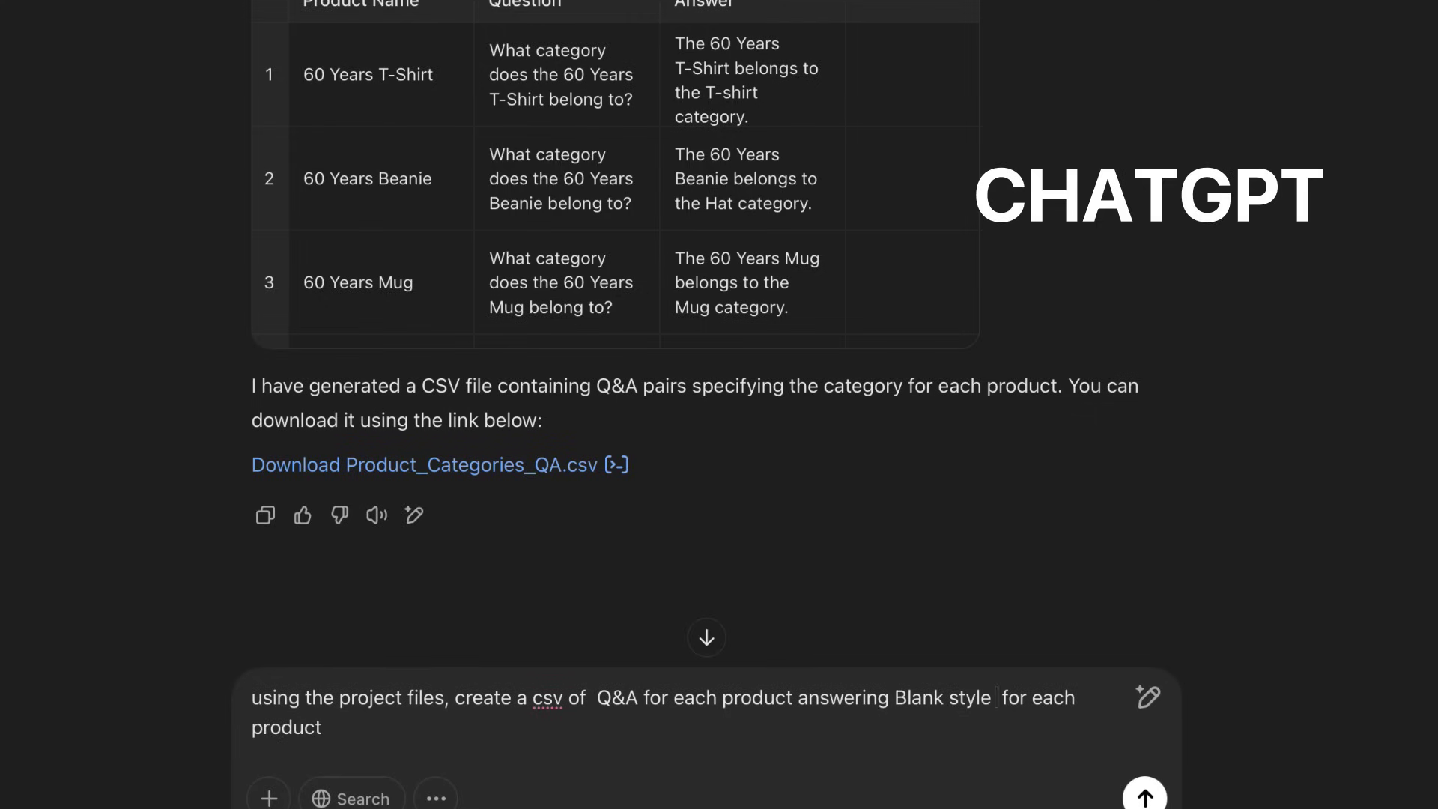
pyautogui.write('#')
pyautogui.write(' or blank')
pyautogui.press('BackSpace')
pyautogui.press('BackSpace')
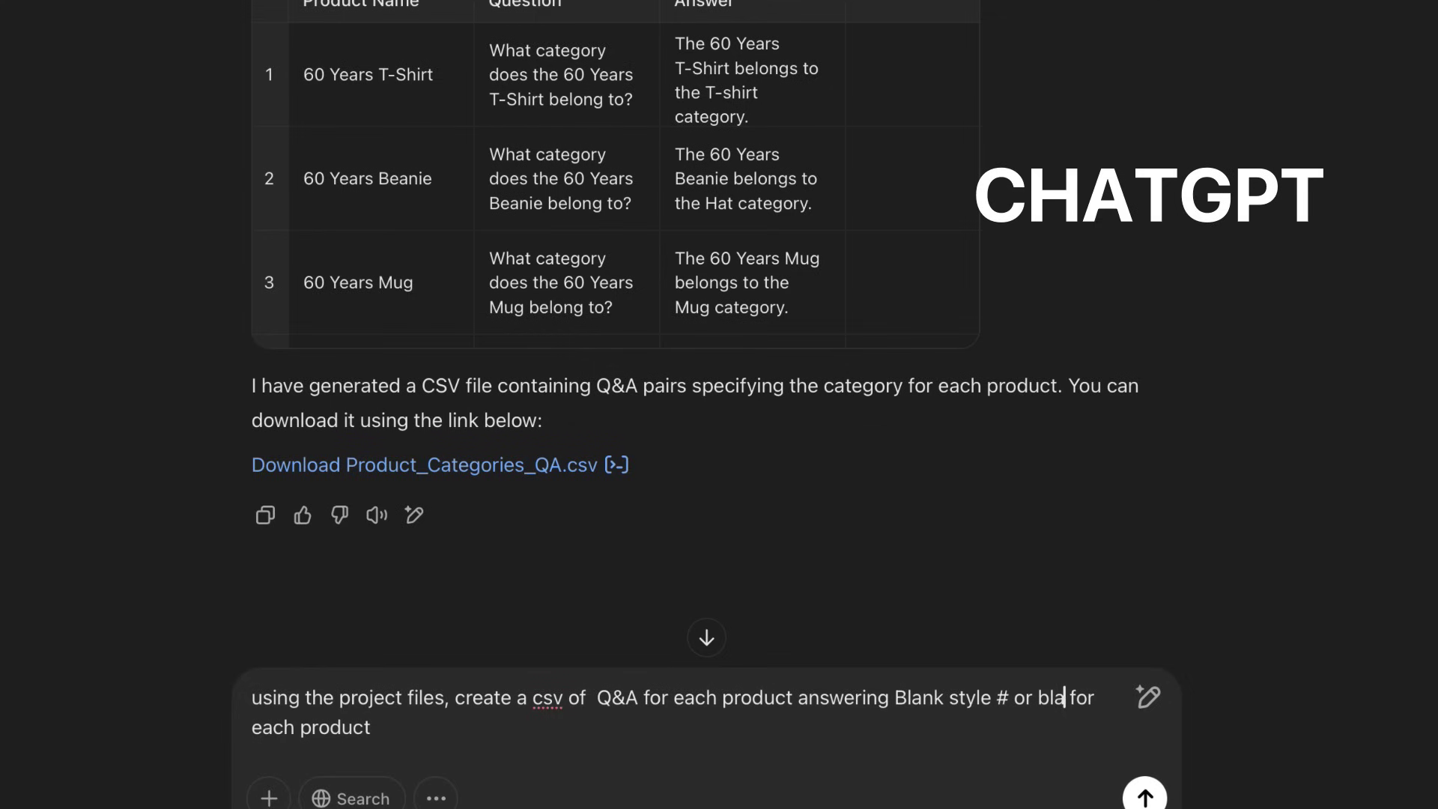
pyautogui.write('nk')
pyautogui.press('BackSpace')
pyautogui.press('BackSpace')
pyautogui.press('BackSpace')
pyautogui.press('BackSpace')
pyautogui.press('BackSpace')
pyautogui.press('BackSpace')
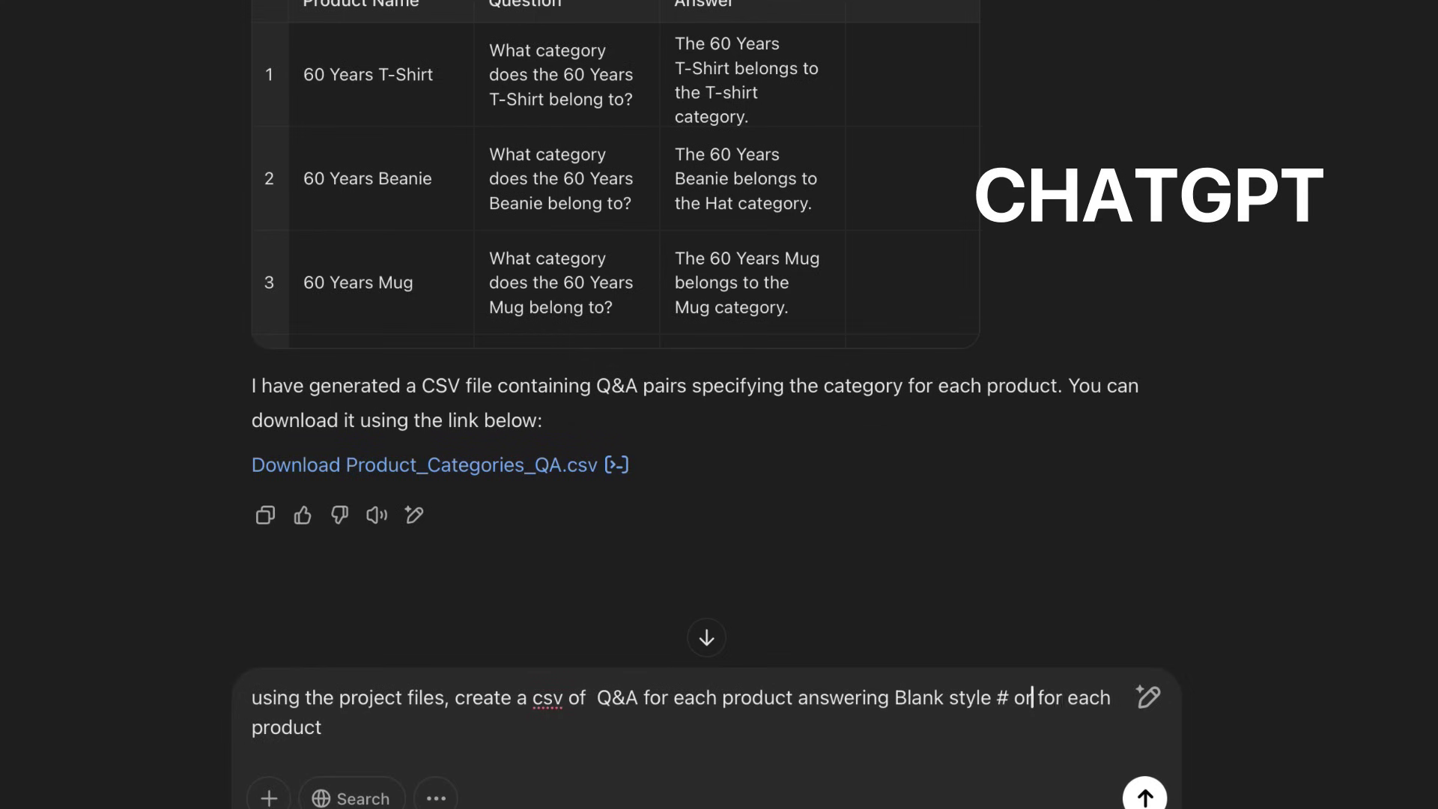
pyautogui.press('BackSpace')
pyautogui.press('BackSpace')
pyautogui.press('BackSpace')
pyautogui.write('(user can a')
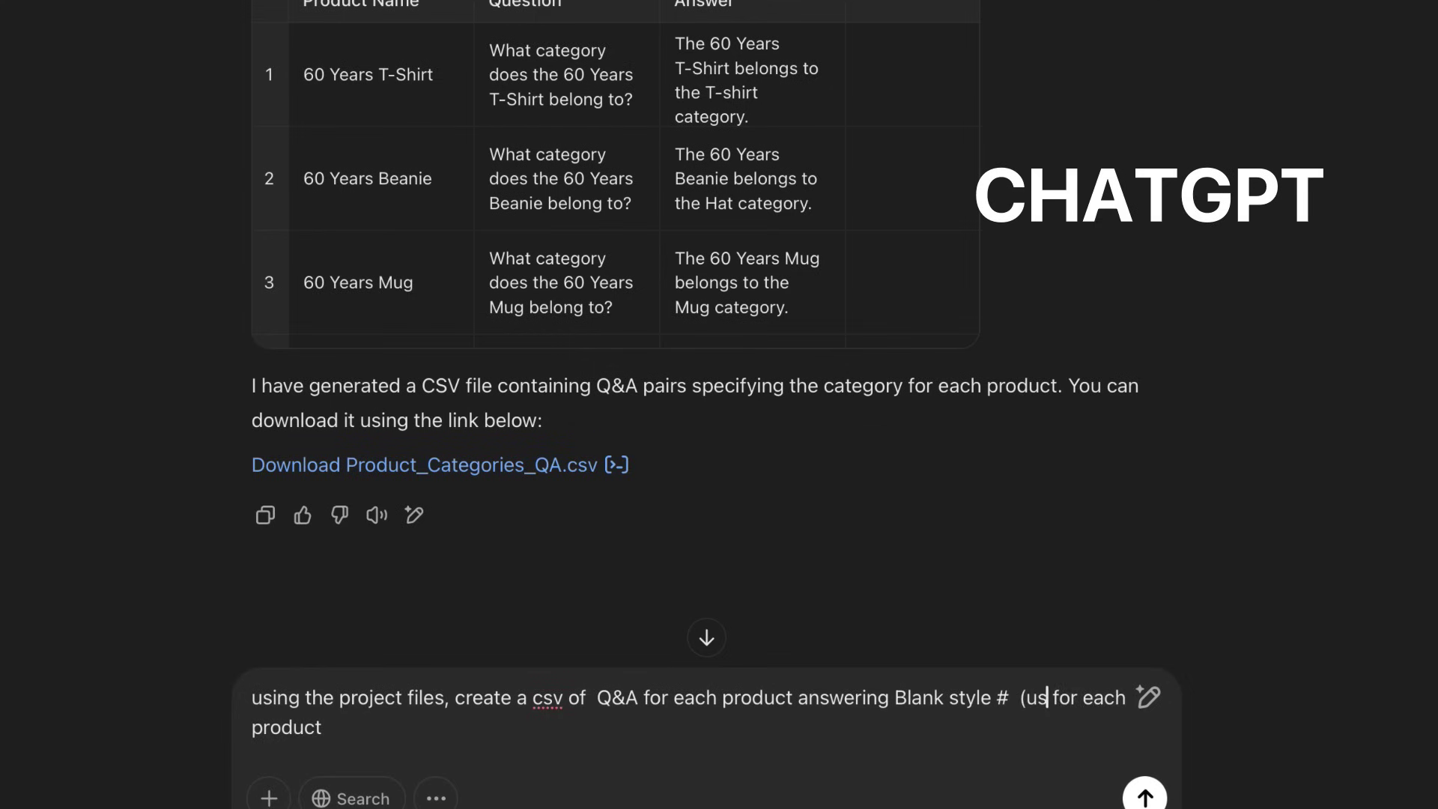
pyautogui.write('lso refer to this')
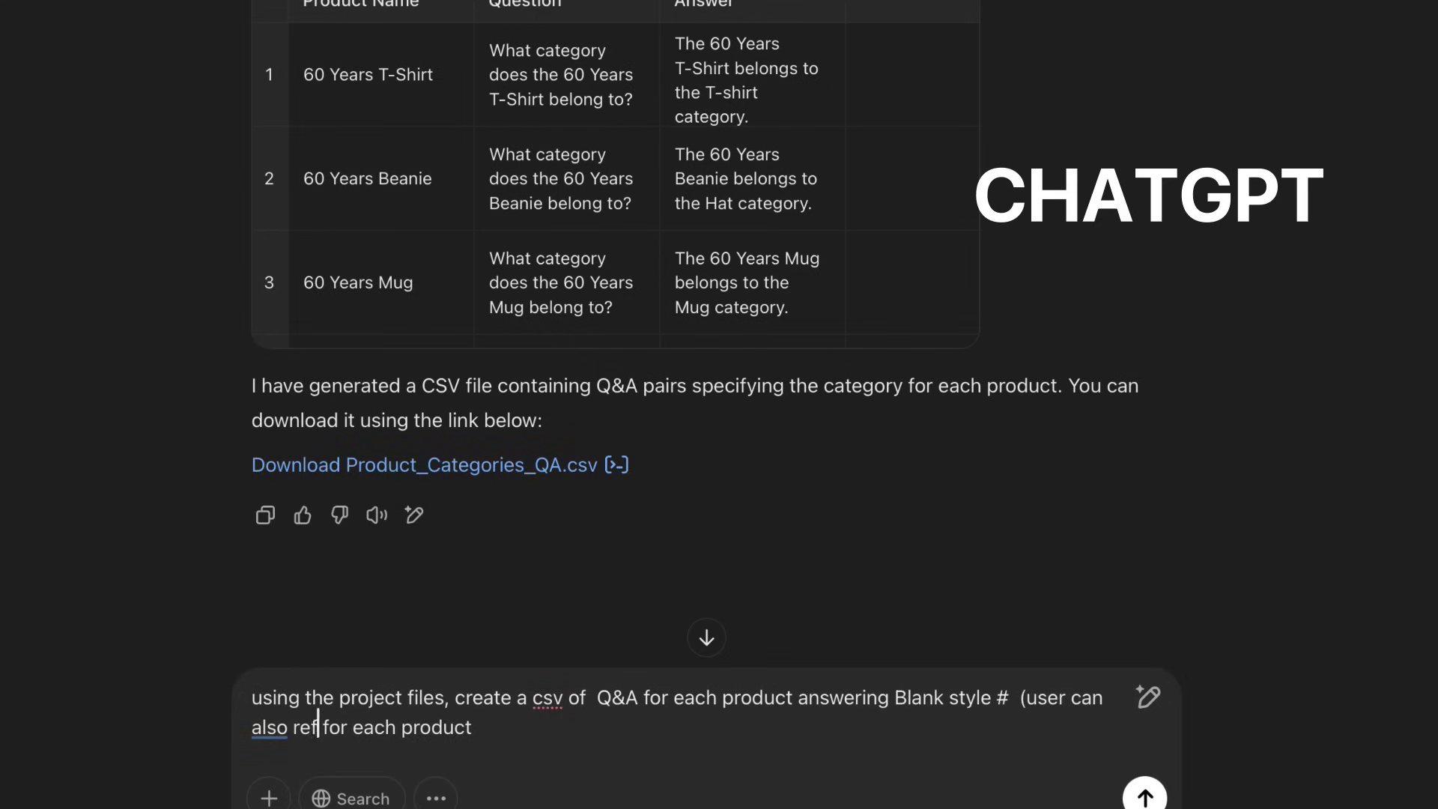
pyautogui.write(' as blank')
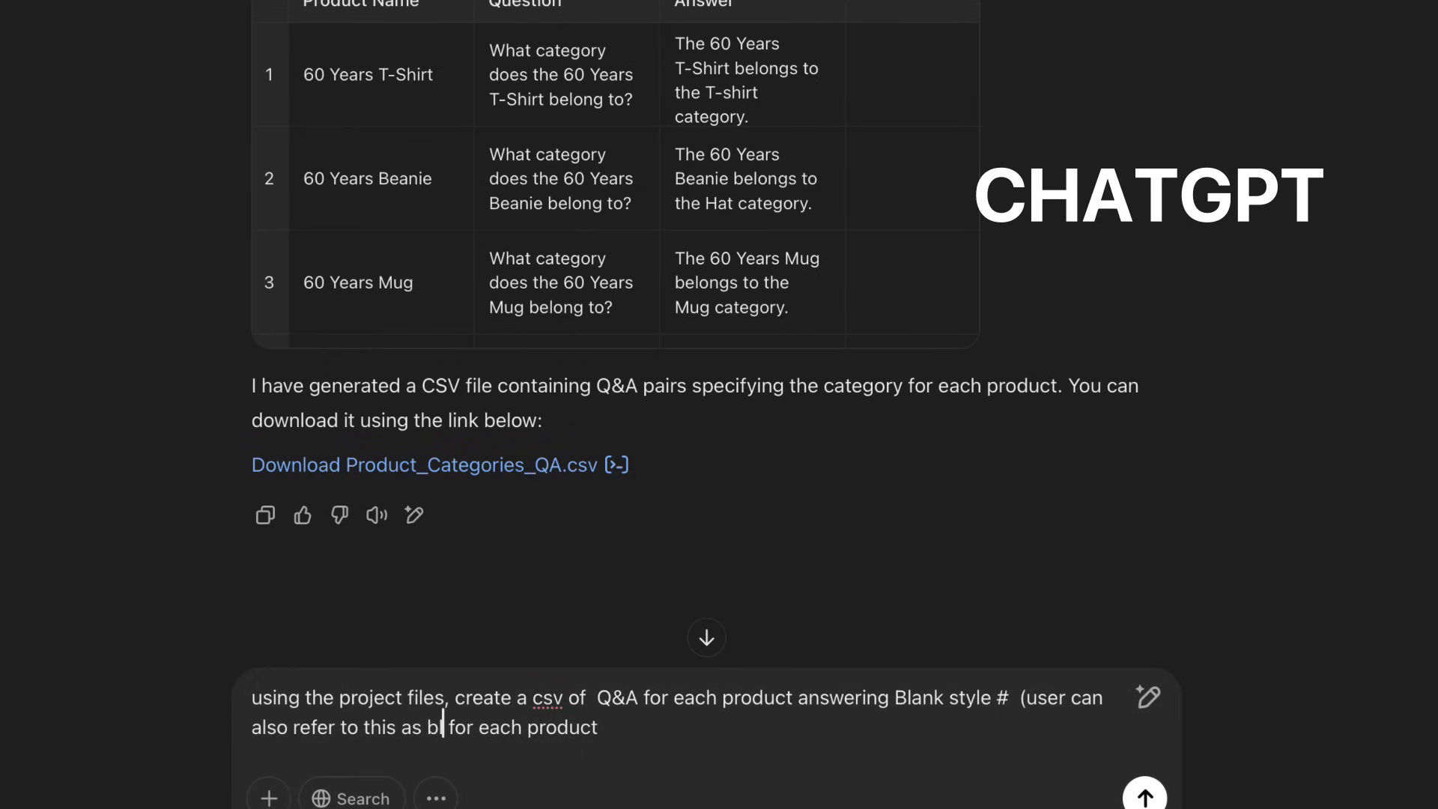
pyautogui.write("'")
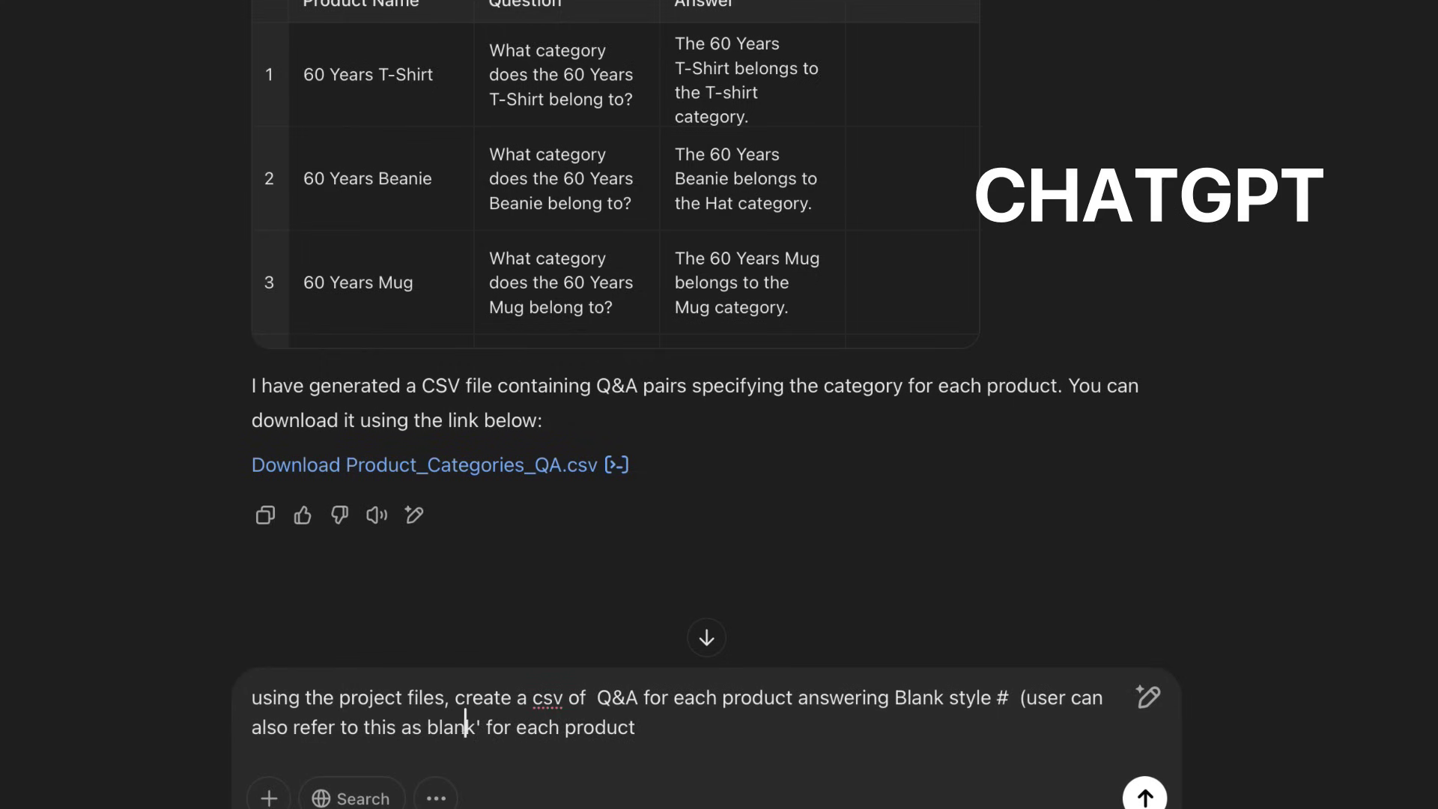
pyautogui.write("'")
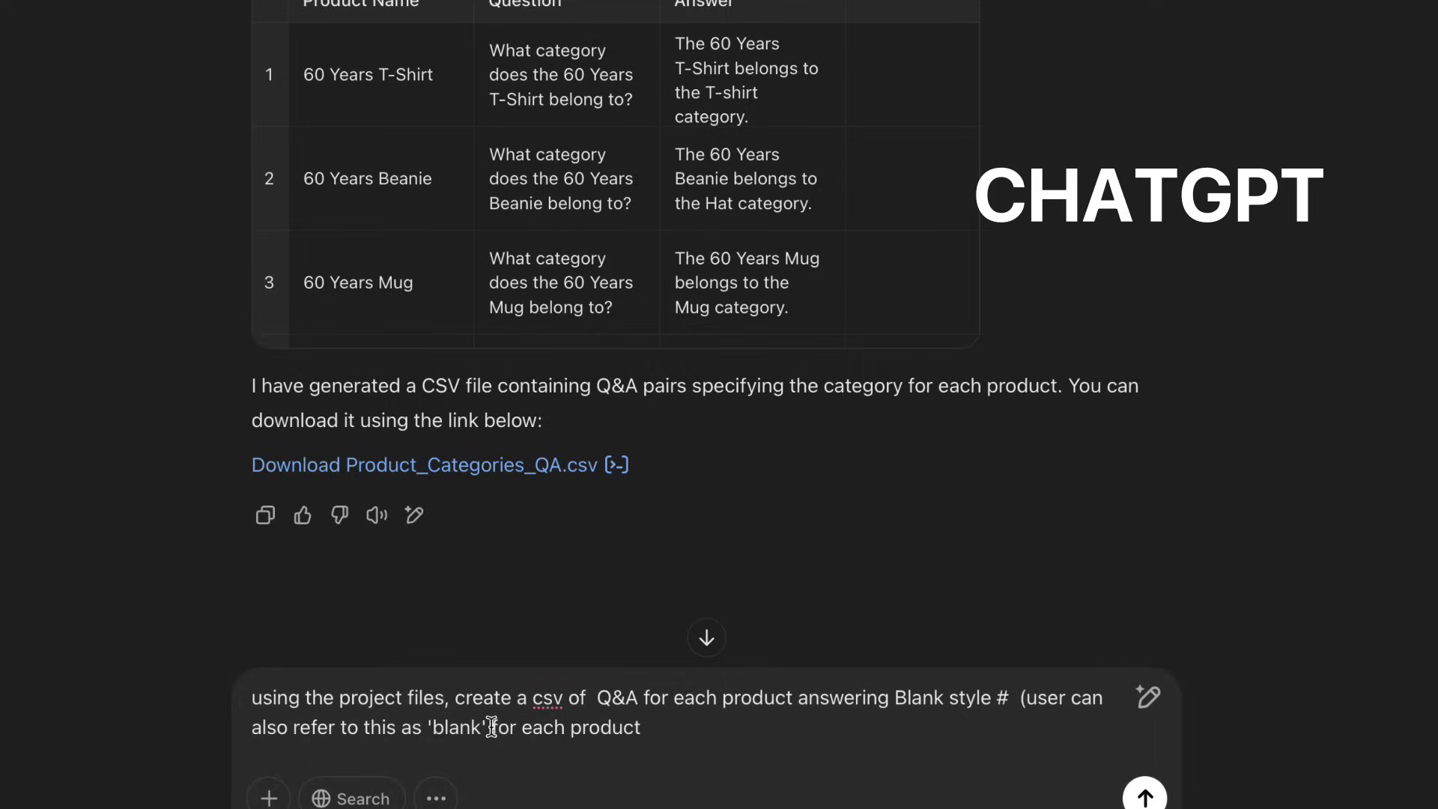
pyautogui.press('Return')
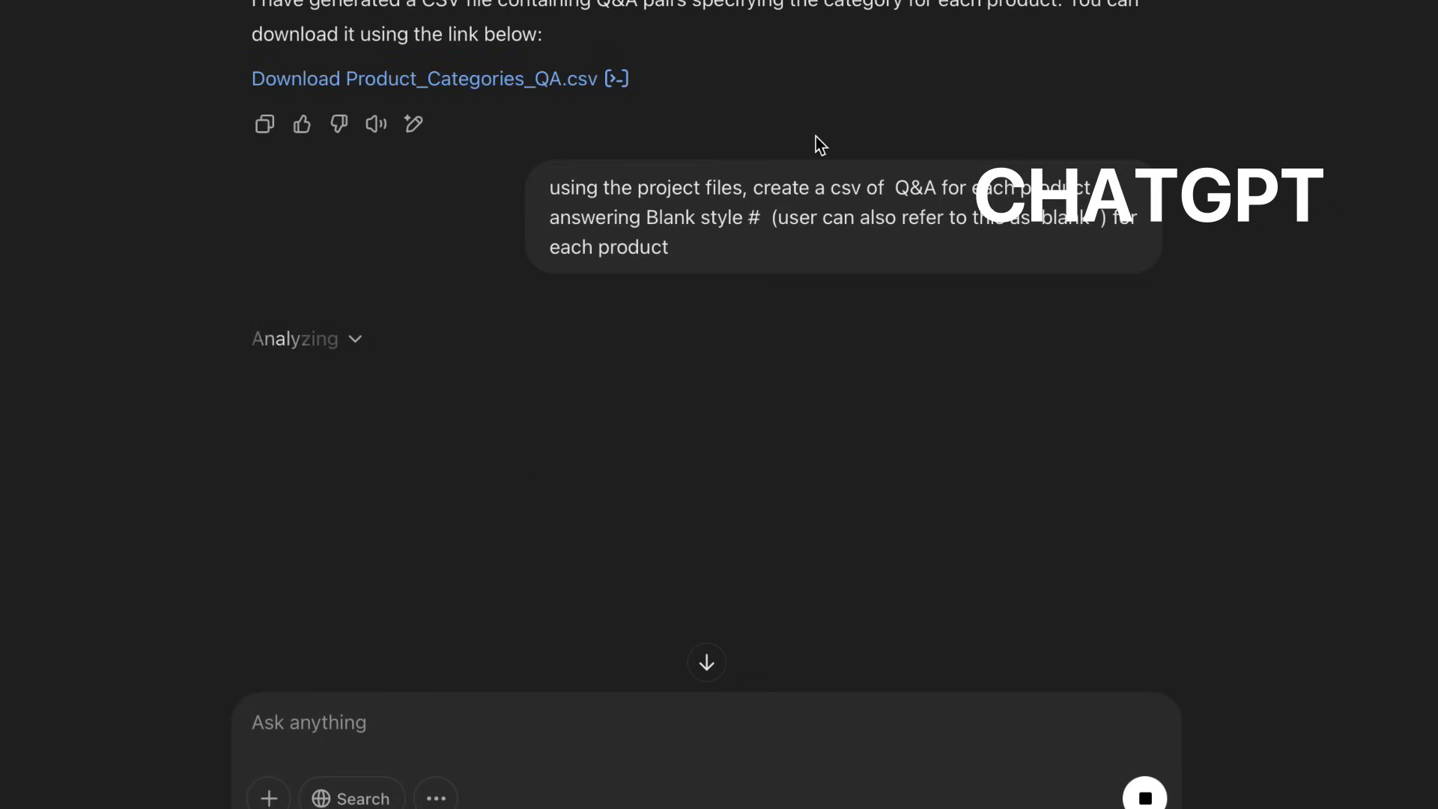
# Regenerate the failed ChatGPT response and download Product_Blanks_QA.csv.
pyautogui.click(687, 792)
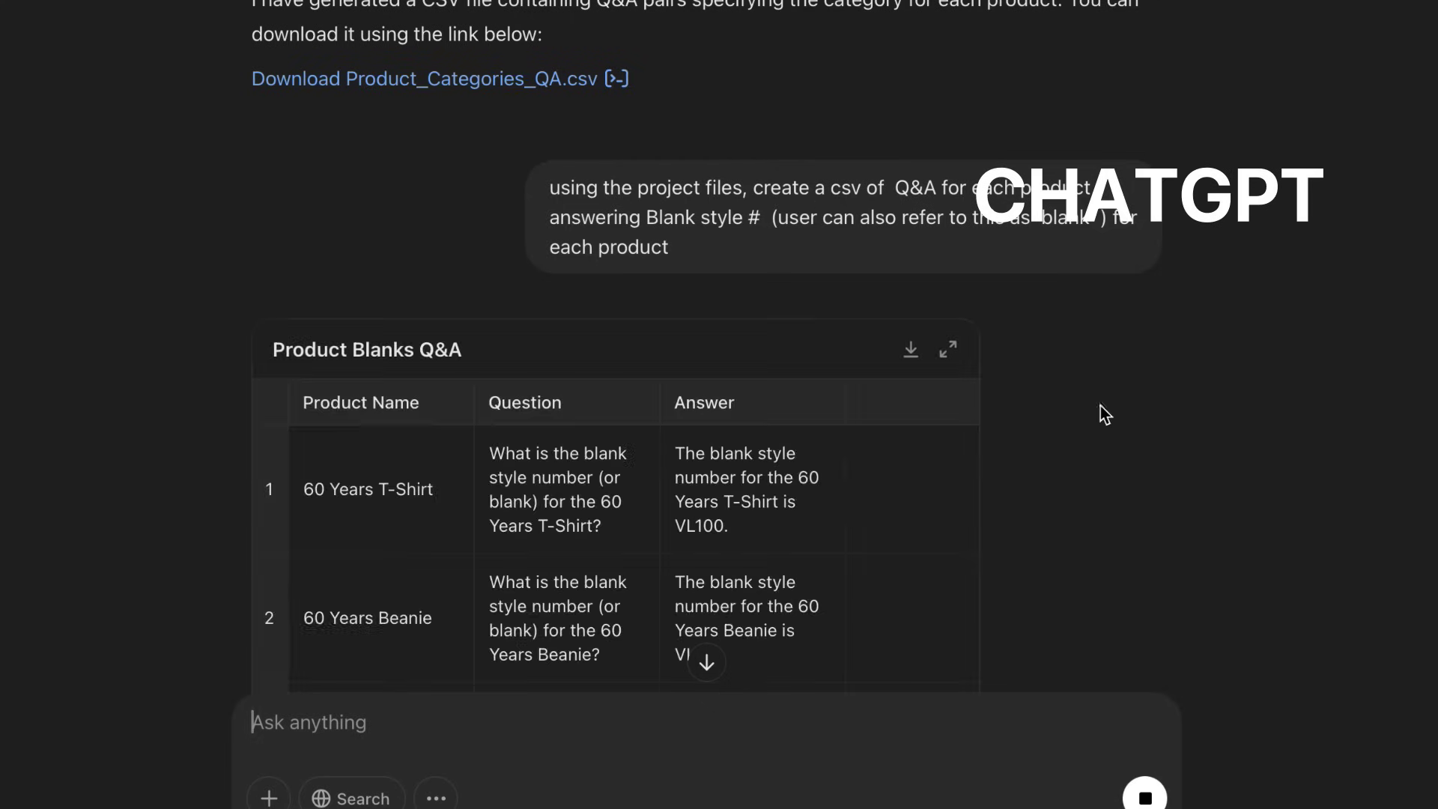
pyautogui.scroll(-5, 1132, 449)
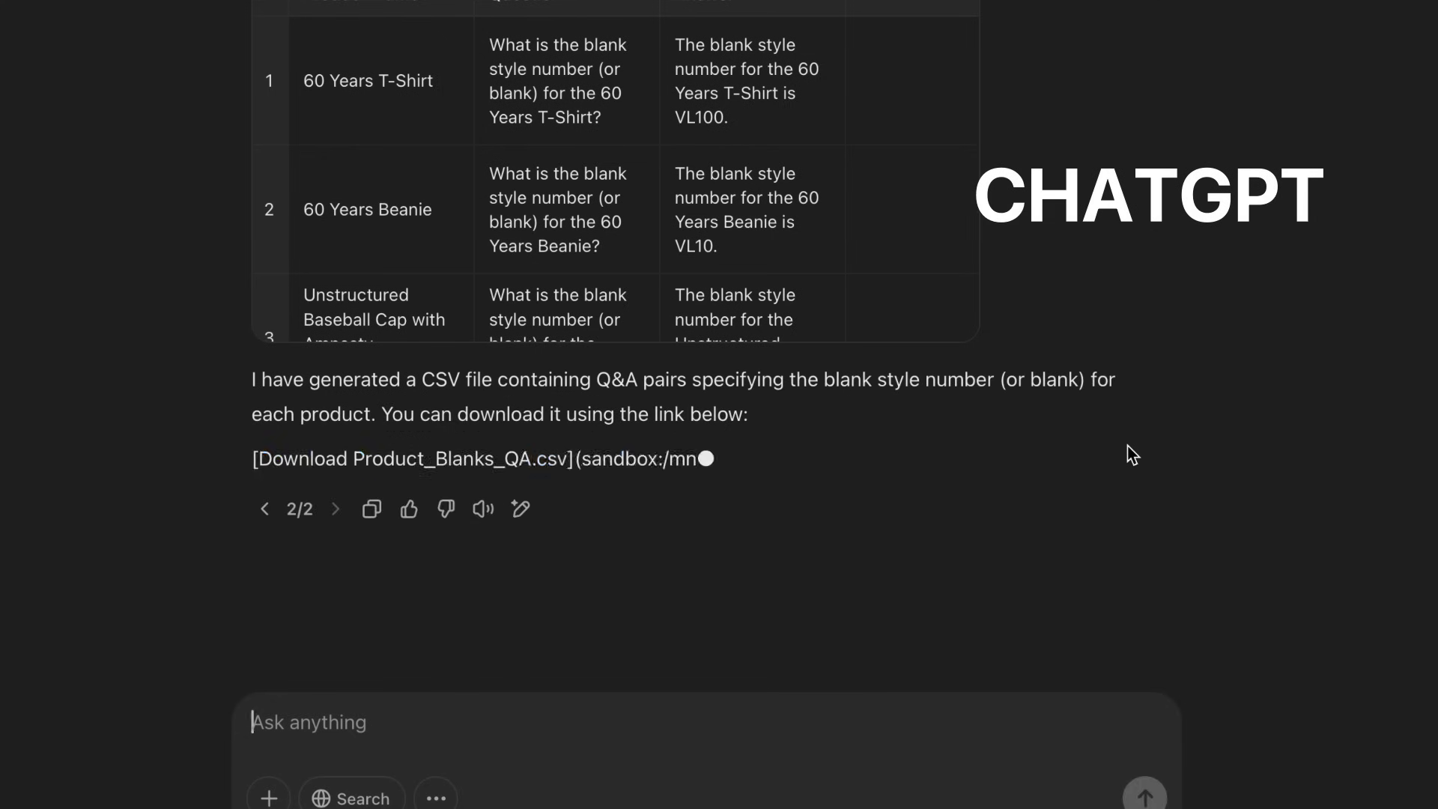
pyautogui.click(524, 460)
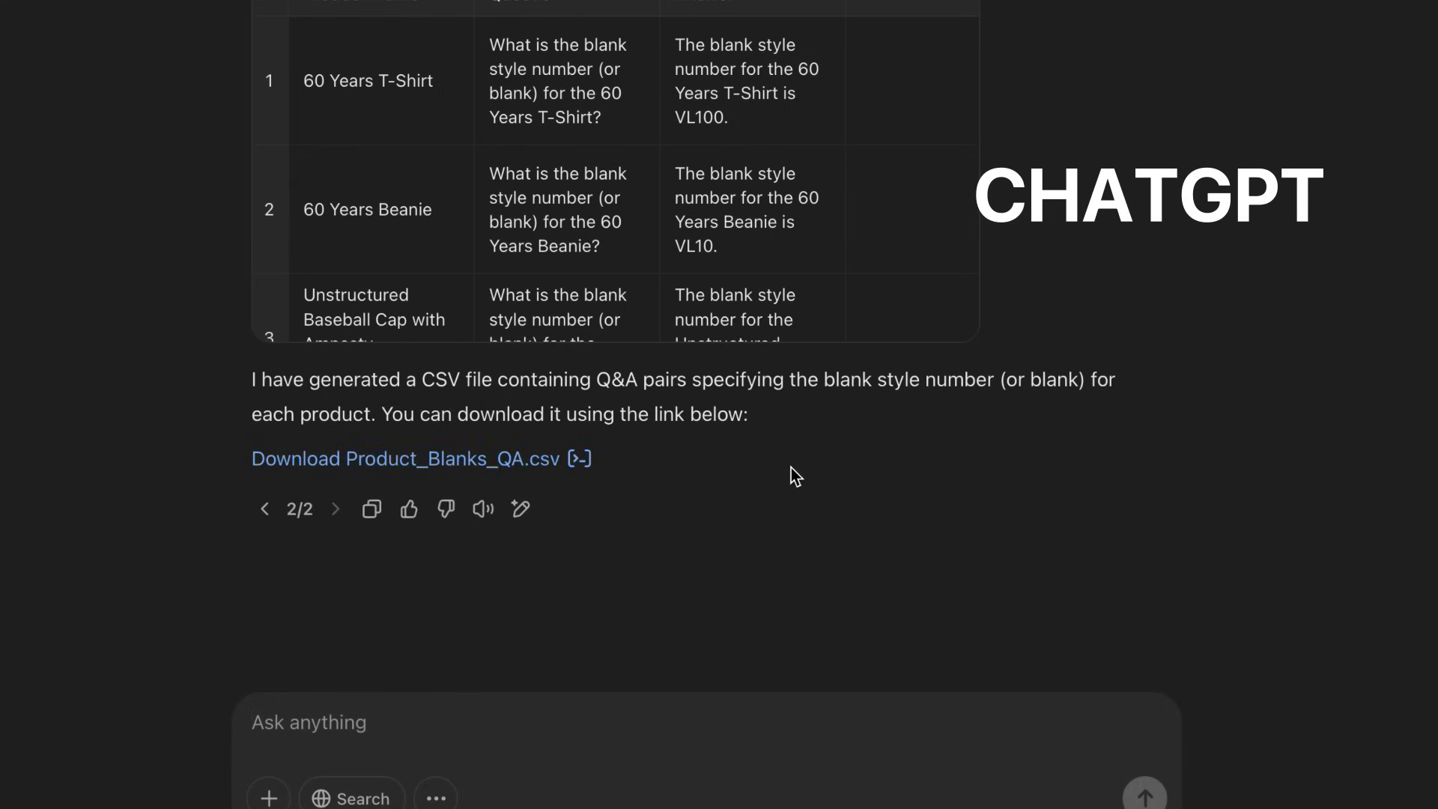
pyautogui.scroll(5, 460, 123)
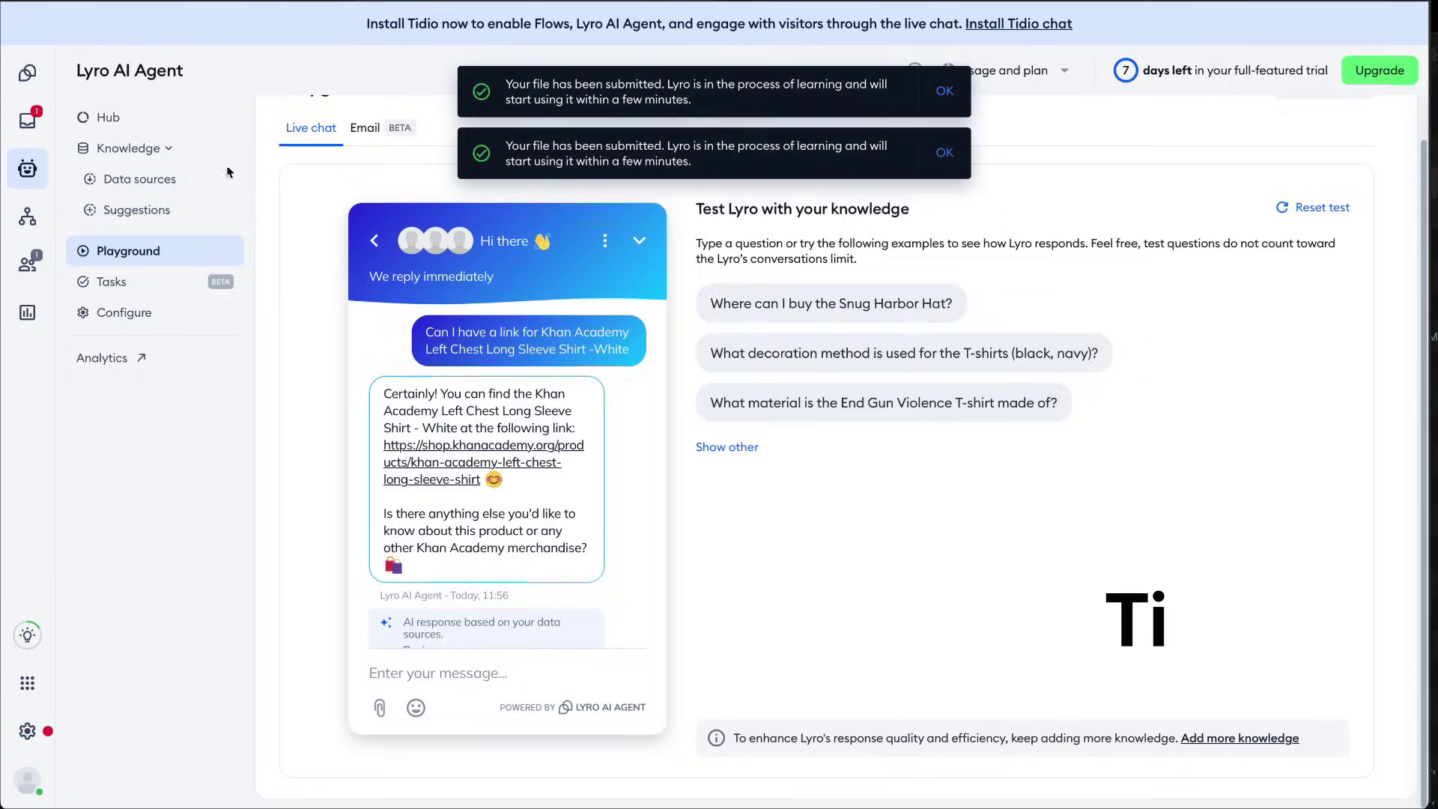
# Import Product_Blanks_QA.csv from the Desktop into Lyro's Data sources as CSV Q&As.
pyautogui.click(140, 179)
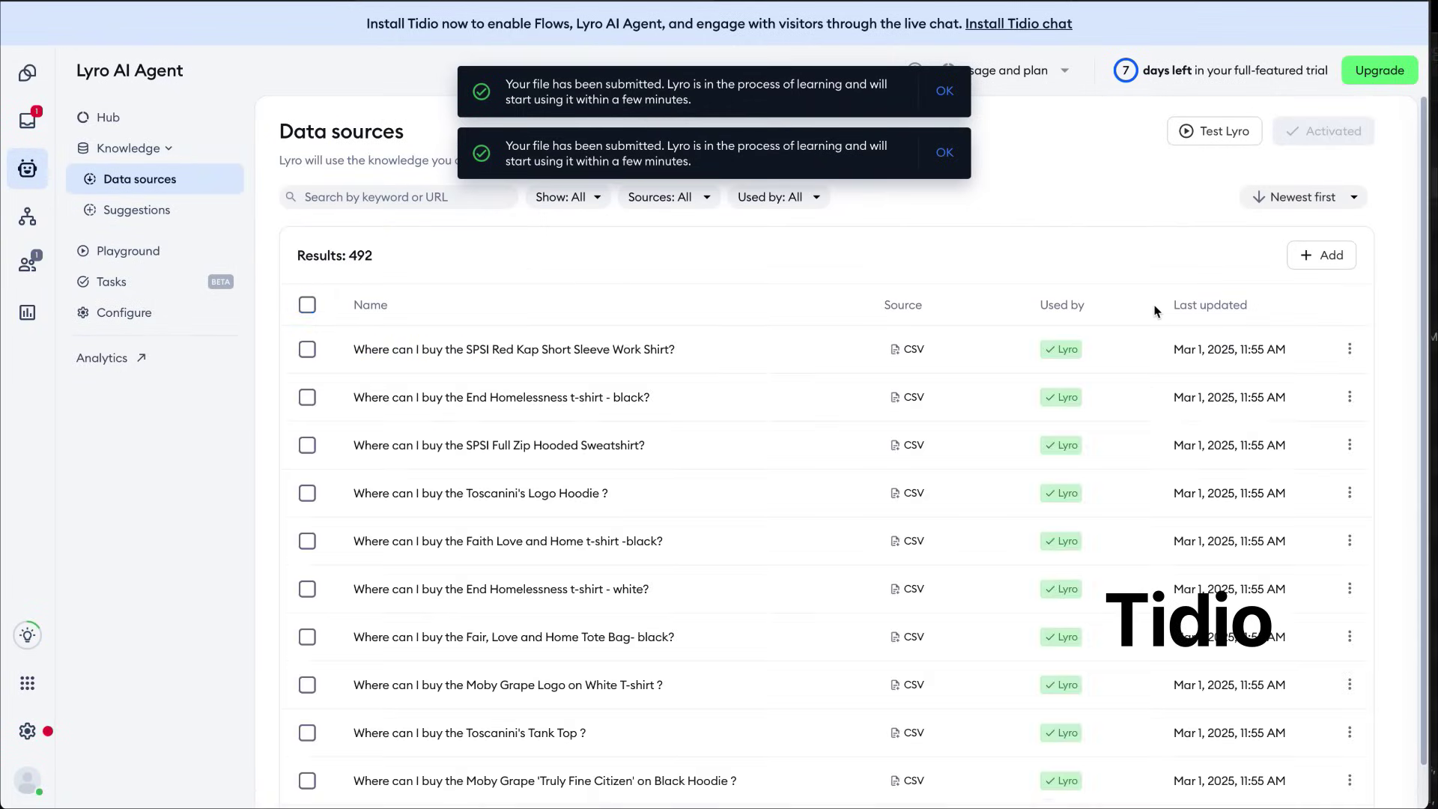
pyautogui.click(1326, 256)
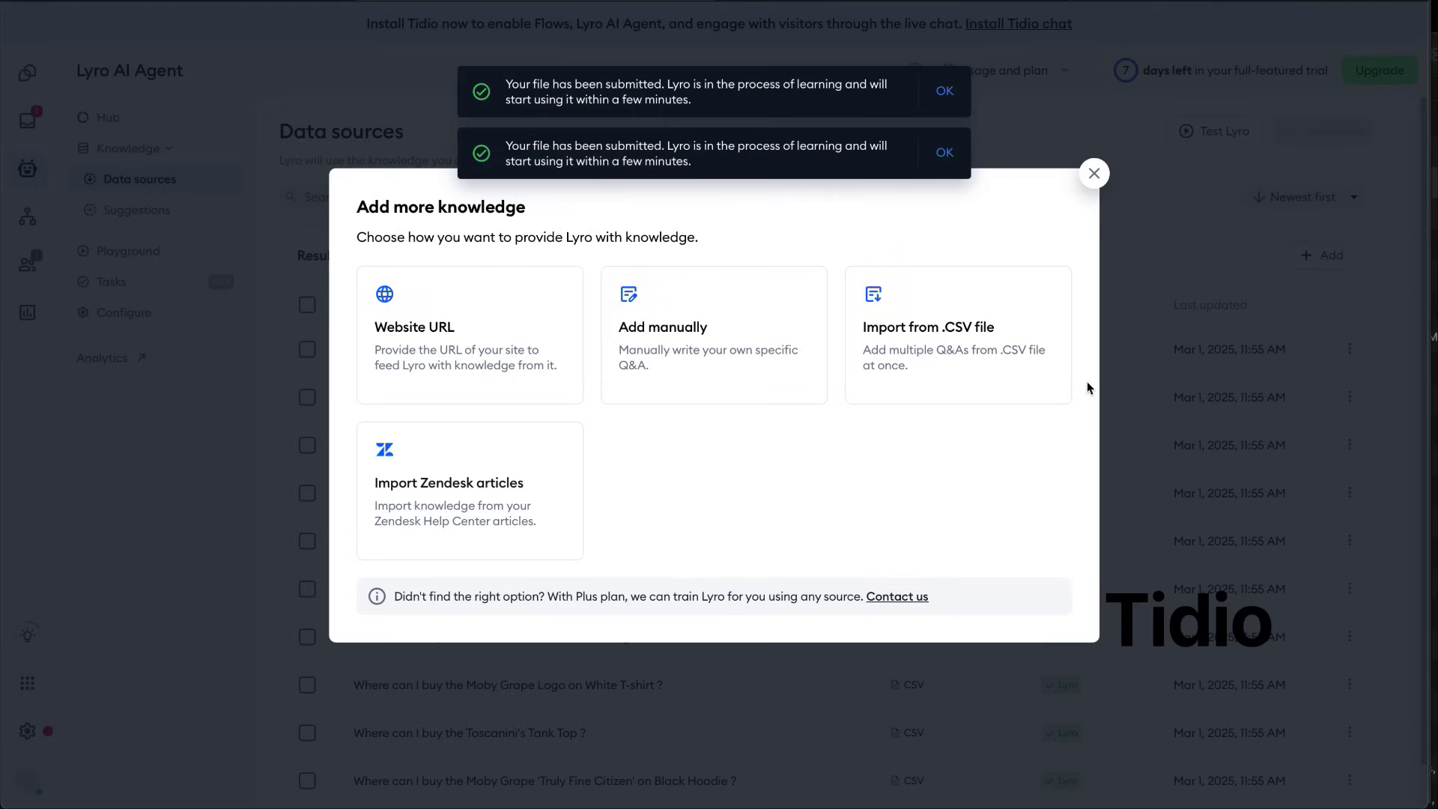
pyautogui.click(961, 336)
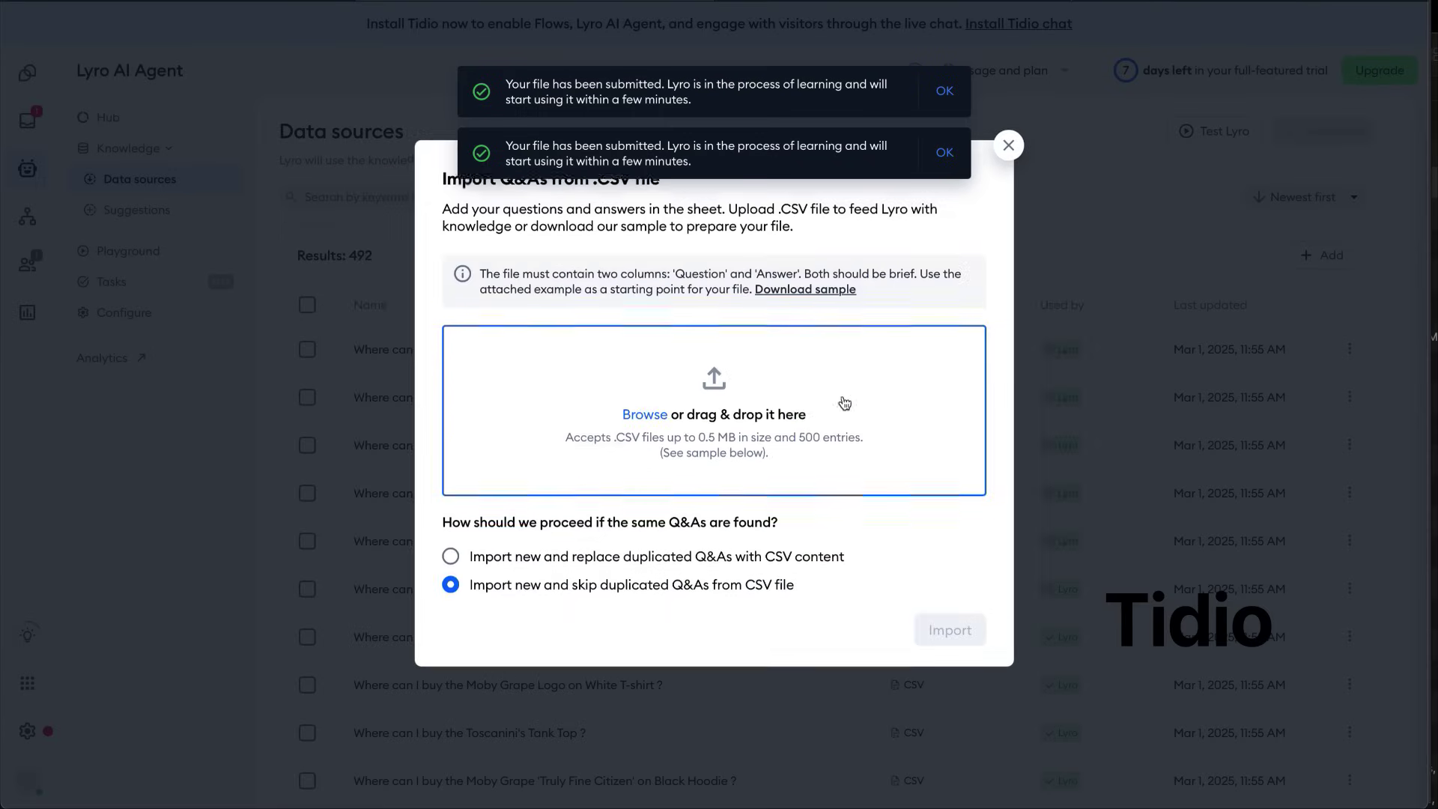
pyautogui.click(644, 420)
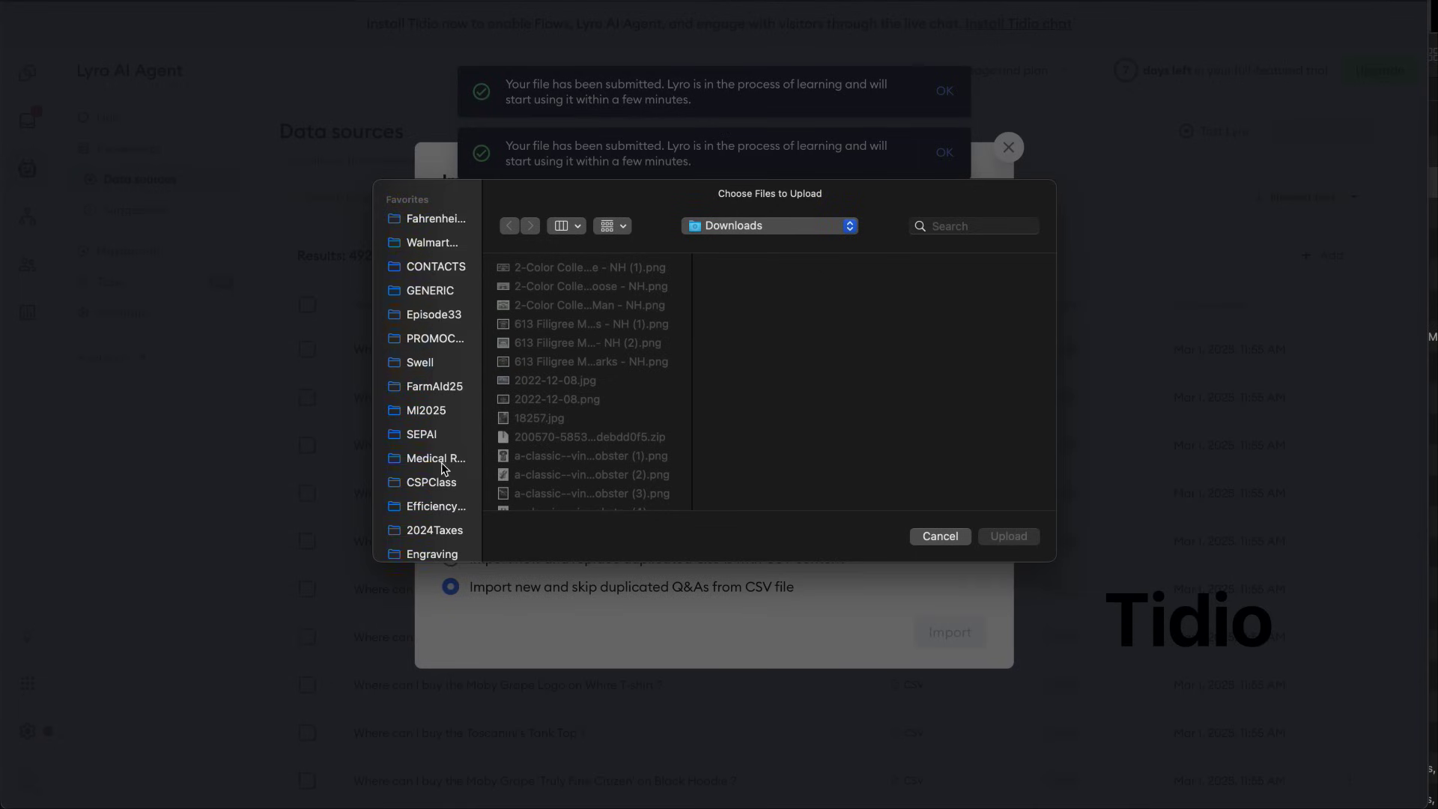
pyautogui.scroll(-5, 442, 462)
pyautogui.click(429, 522)
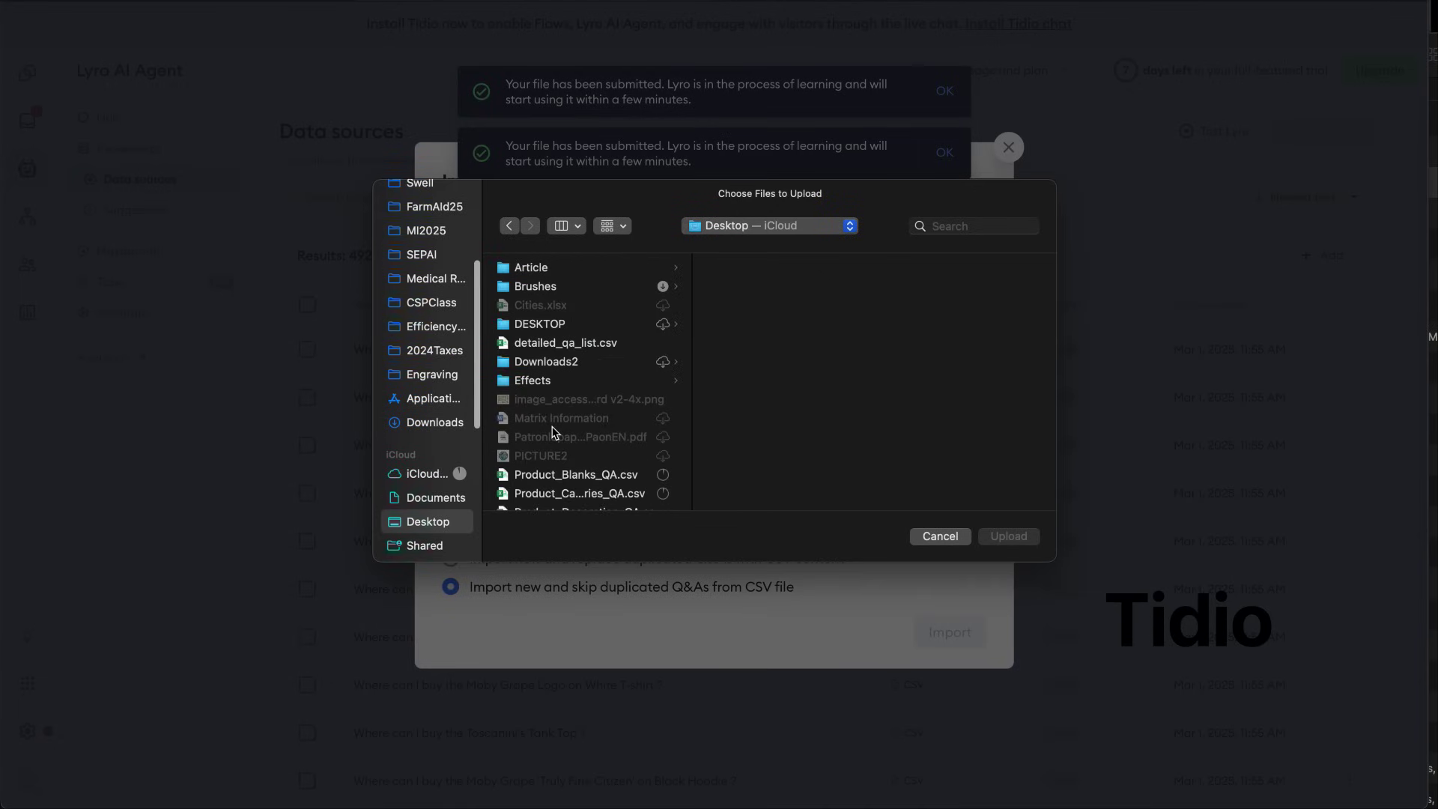
pyautogui.scroll(-3, 554, 427)
pyautogui.click(587, 412)
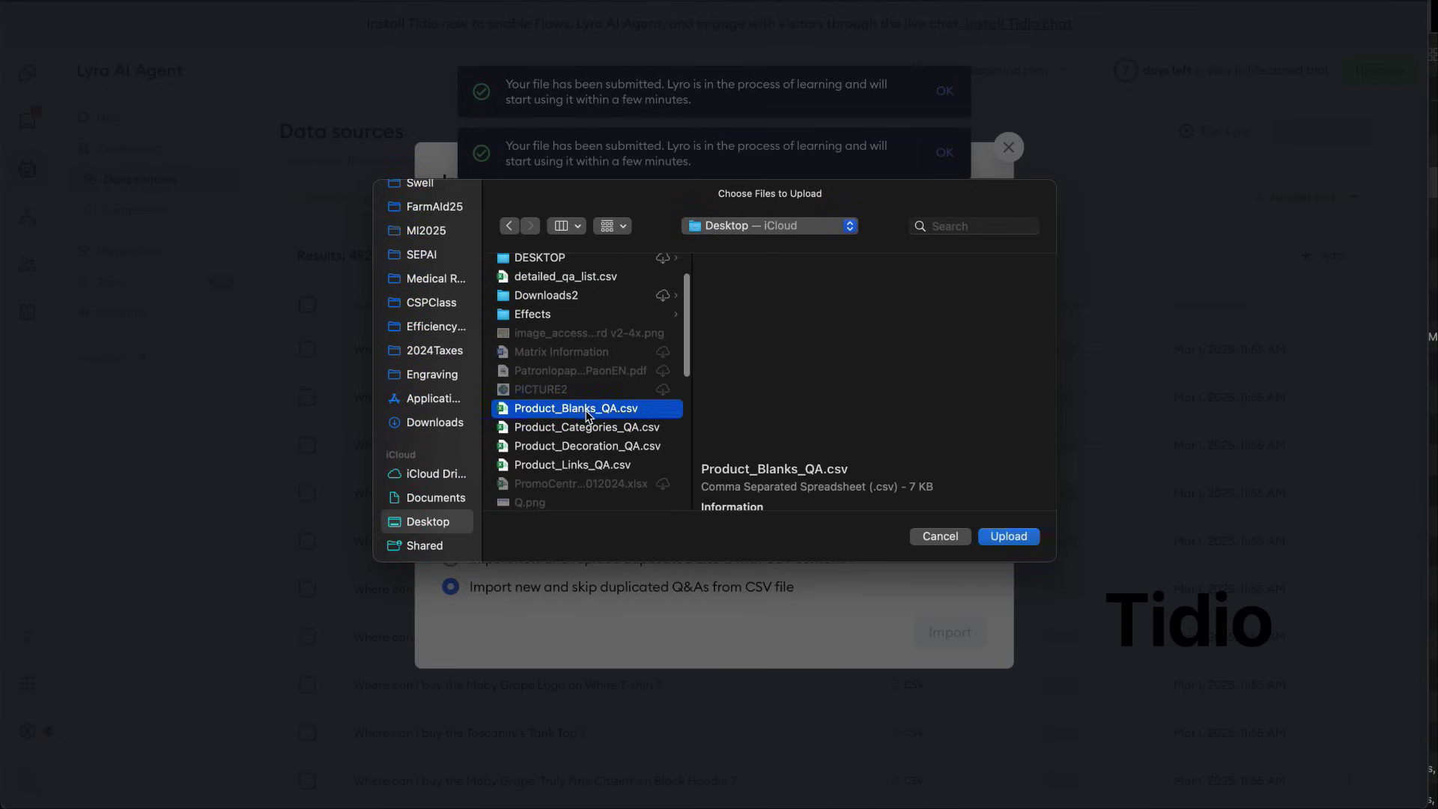
pyautogui.click(1000, 538)
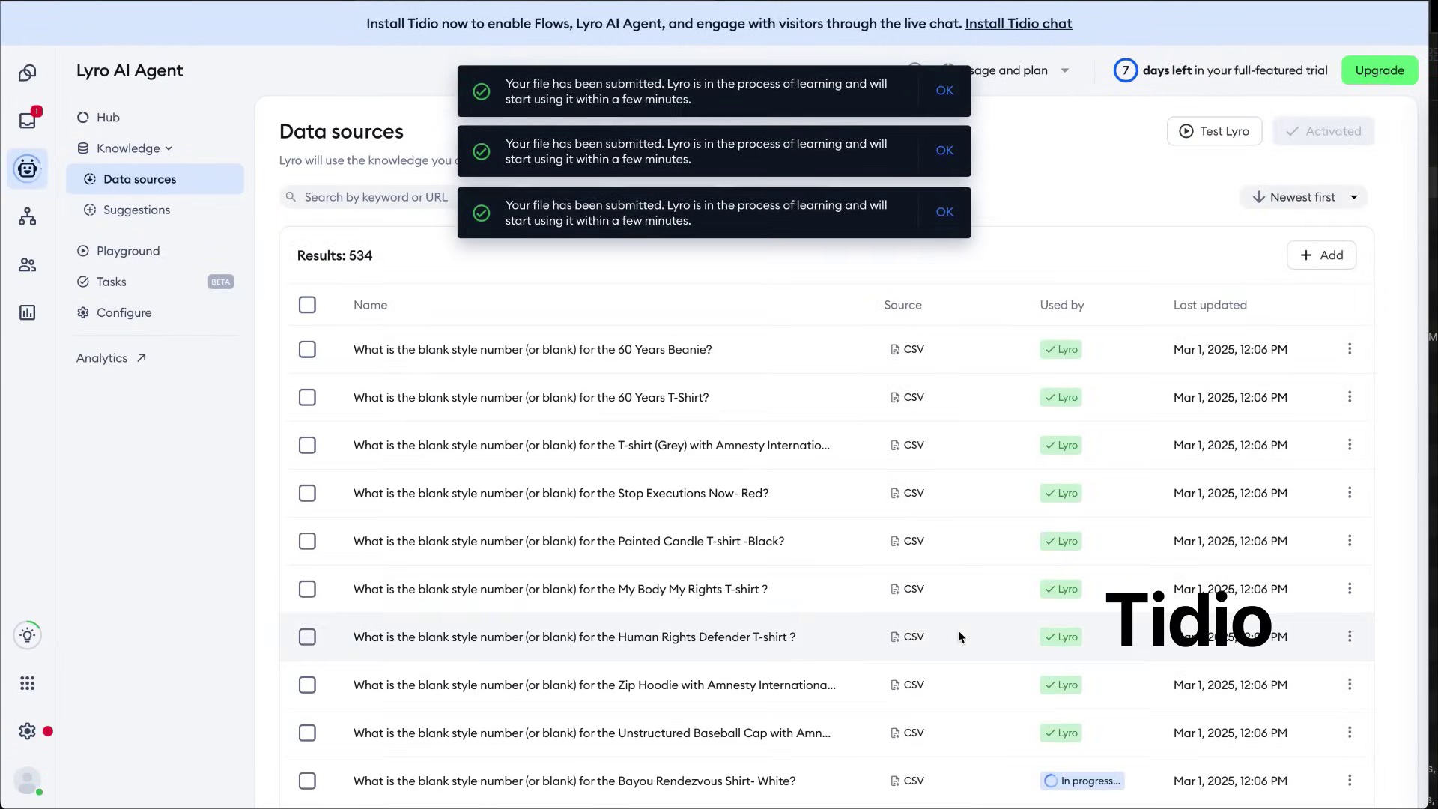
# Import Product_Categories_QA.csv into Lyro's Data sources from a .CSV file.
pyautogui.click(1308, 259)
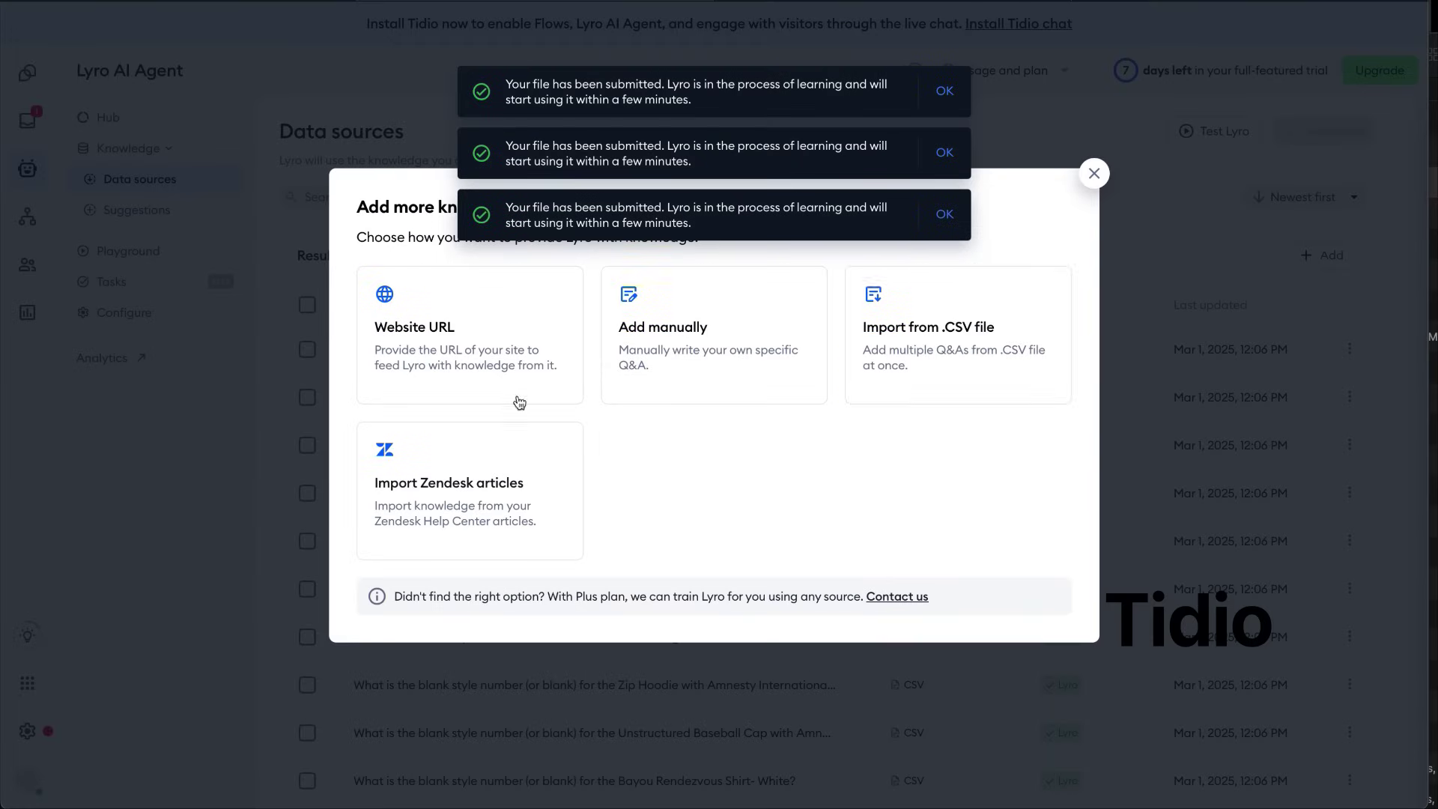
pyautogui.click(946, 334)
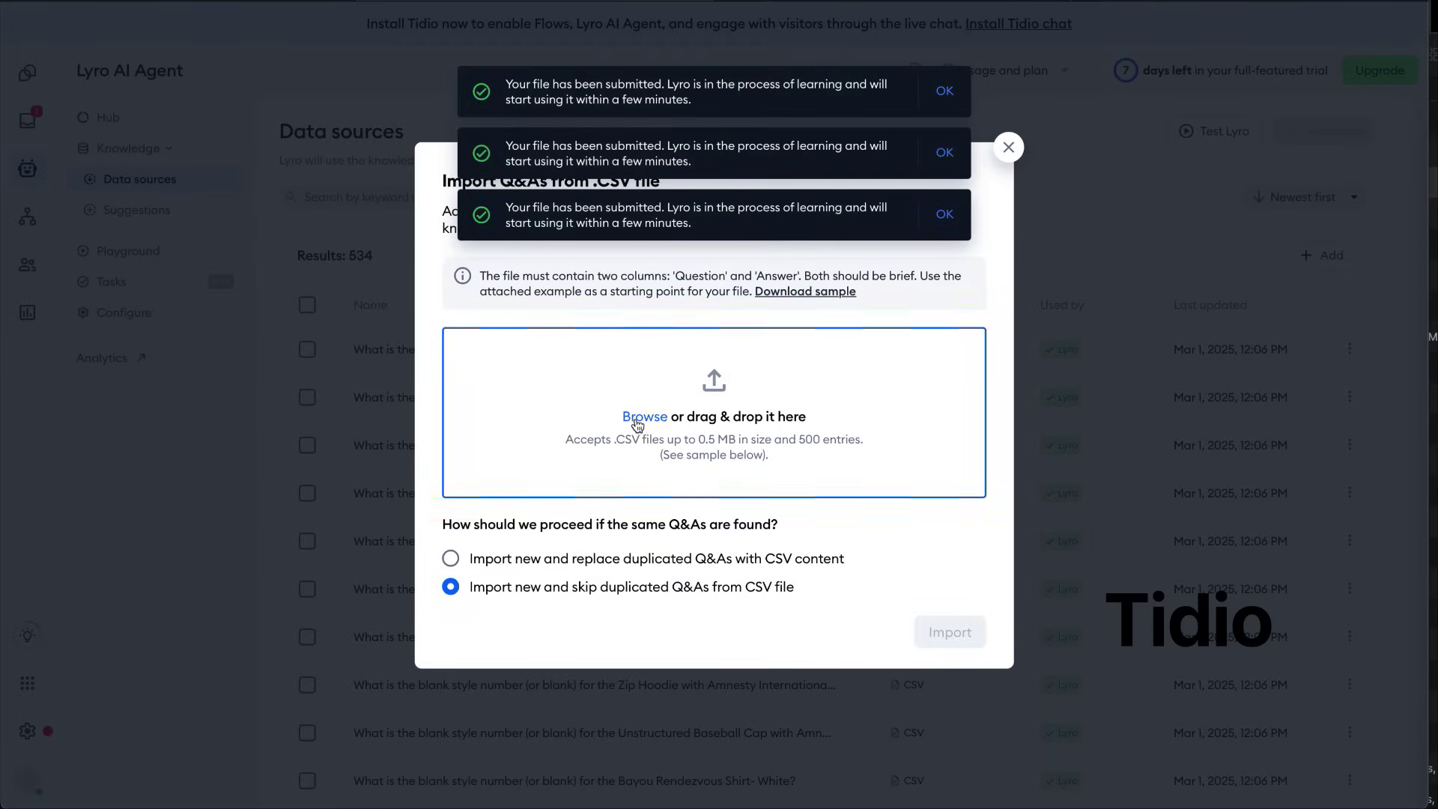
pyautogui.click(706, 506)
pyautogui.scroll(-3, 581, 449)
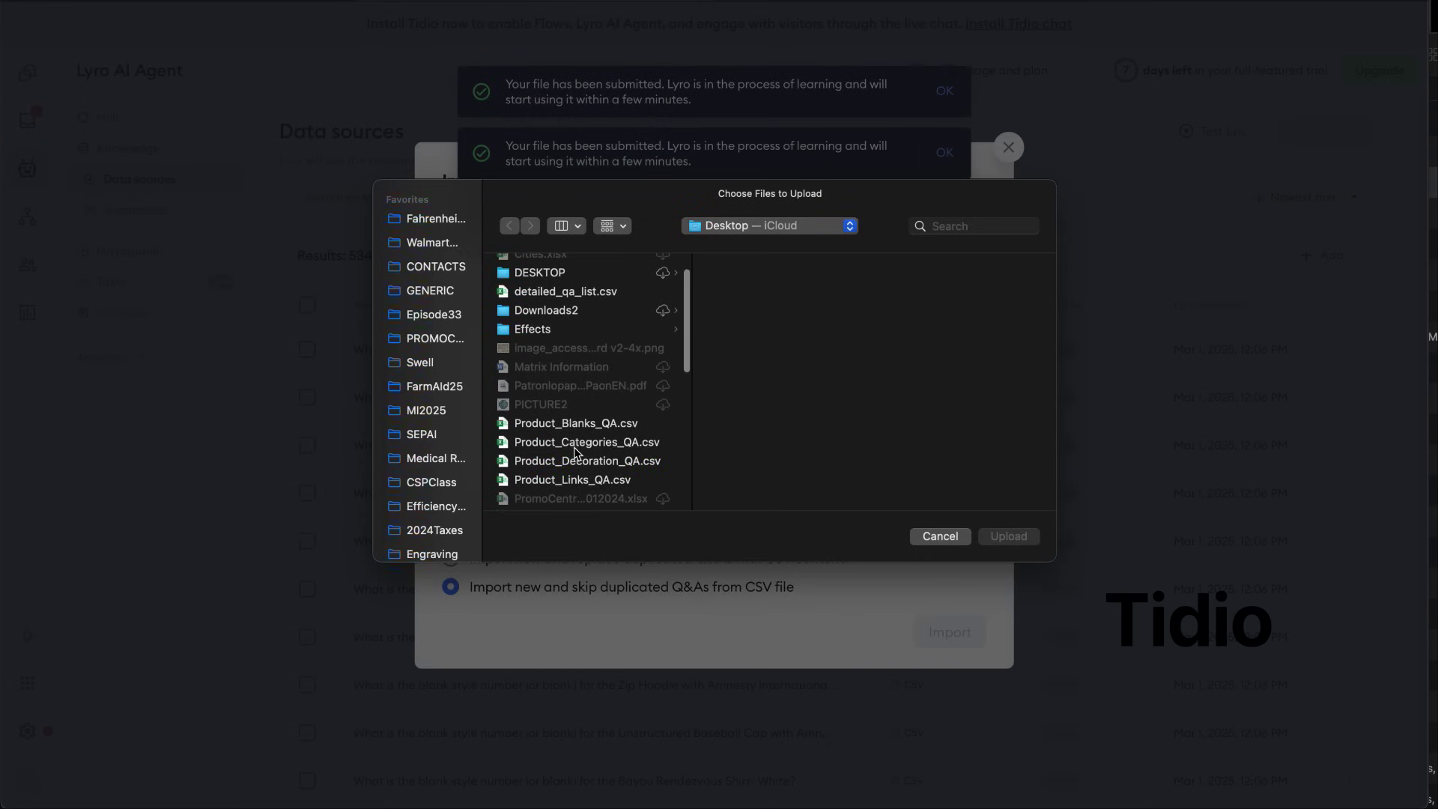
pyautogui.click(579, 443)
pyautogui.click(1019, 536)
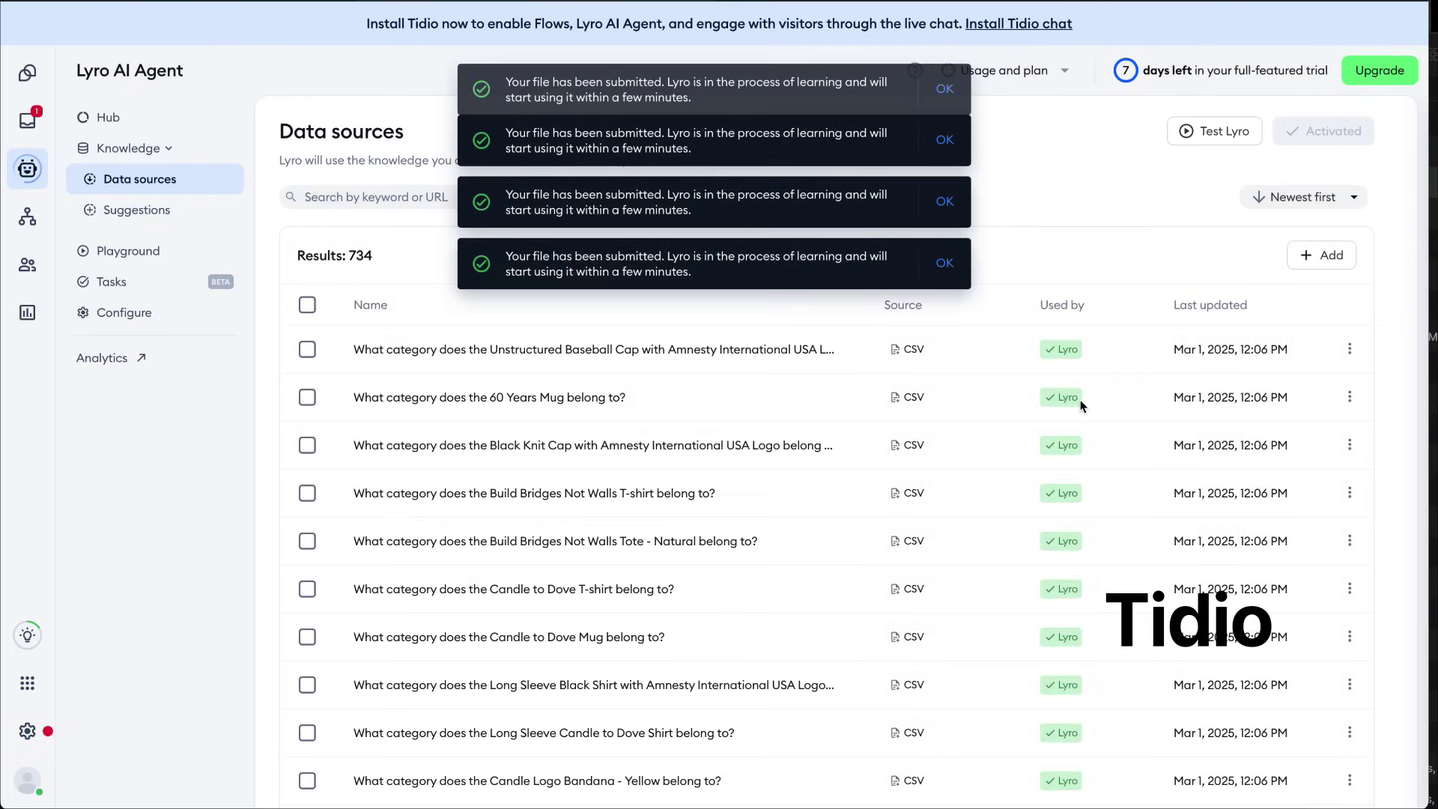
# Dismiss the four file-submitted notifications.
pyautogui.click(946, 101)
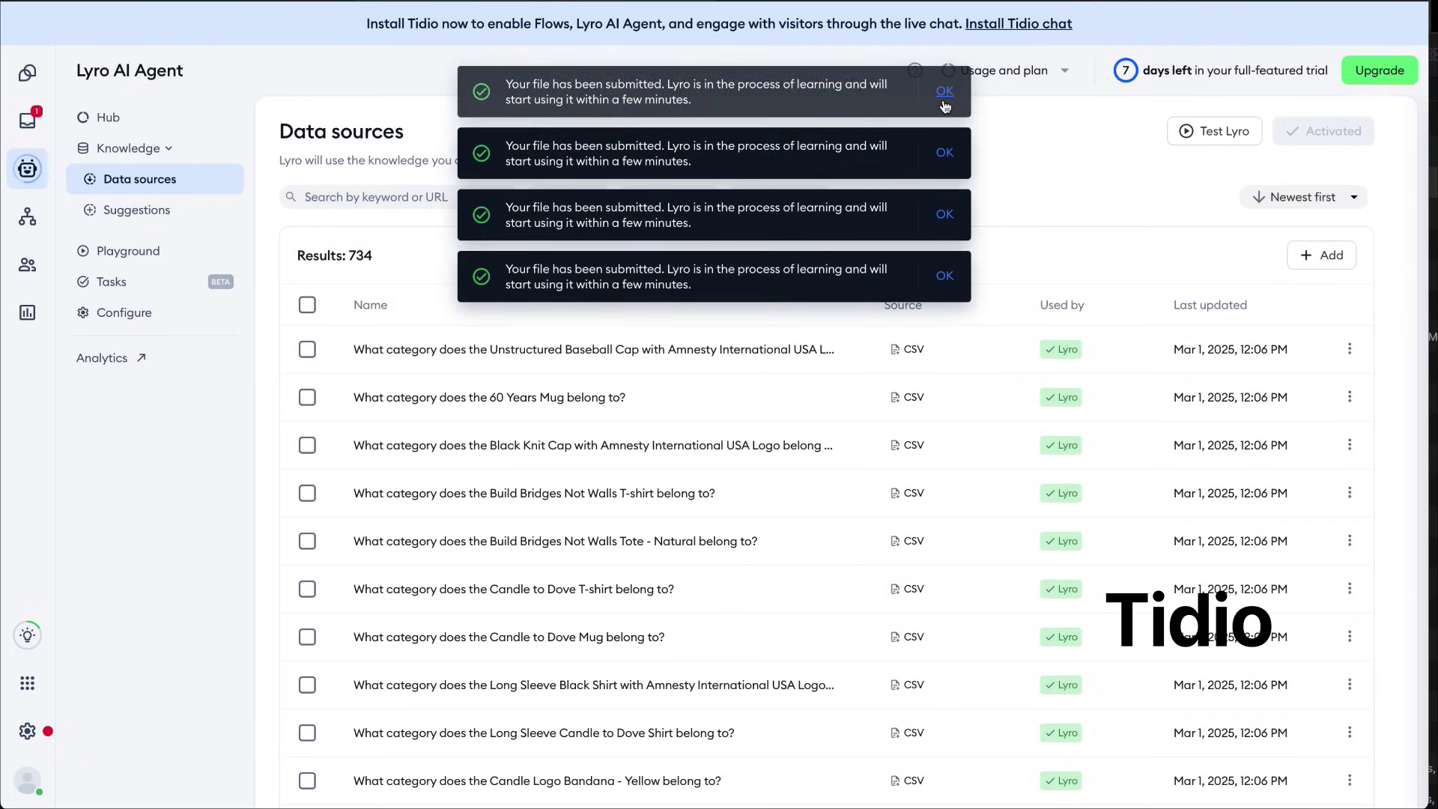
pyautogui.click(946, 150)
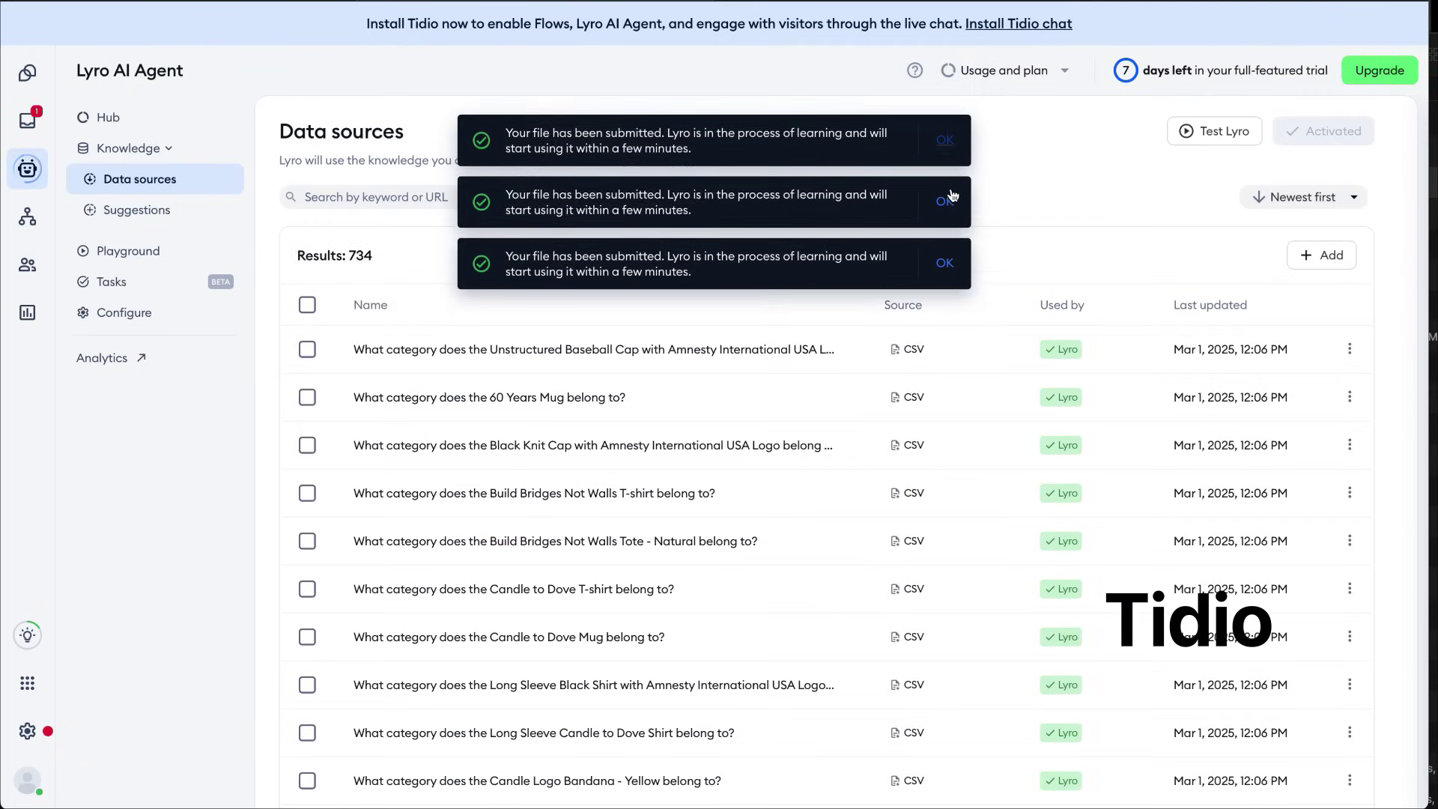
pyautogui.click(945, 92)
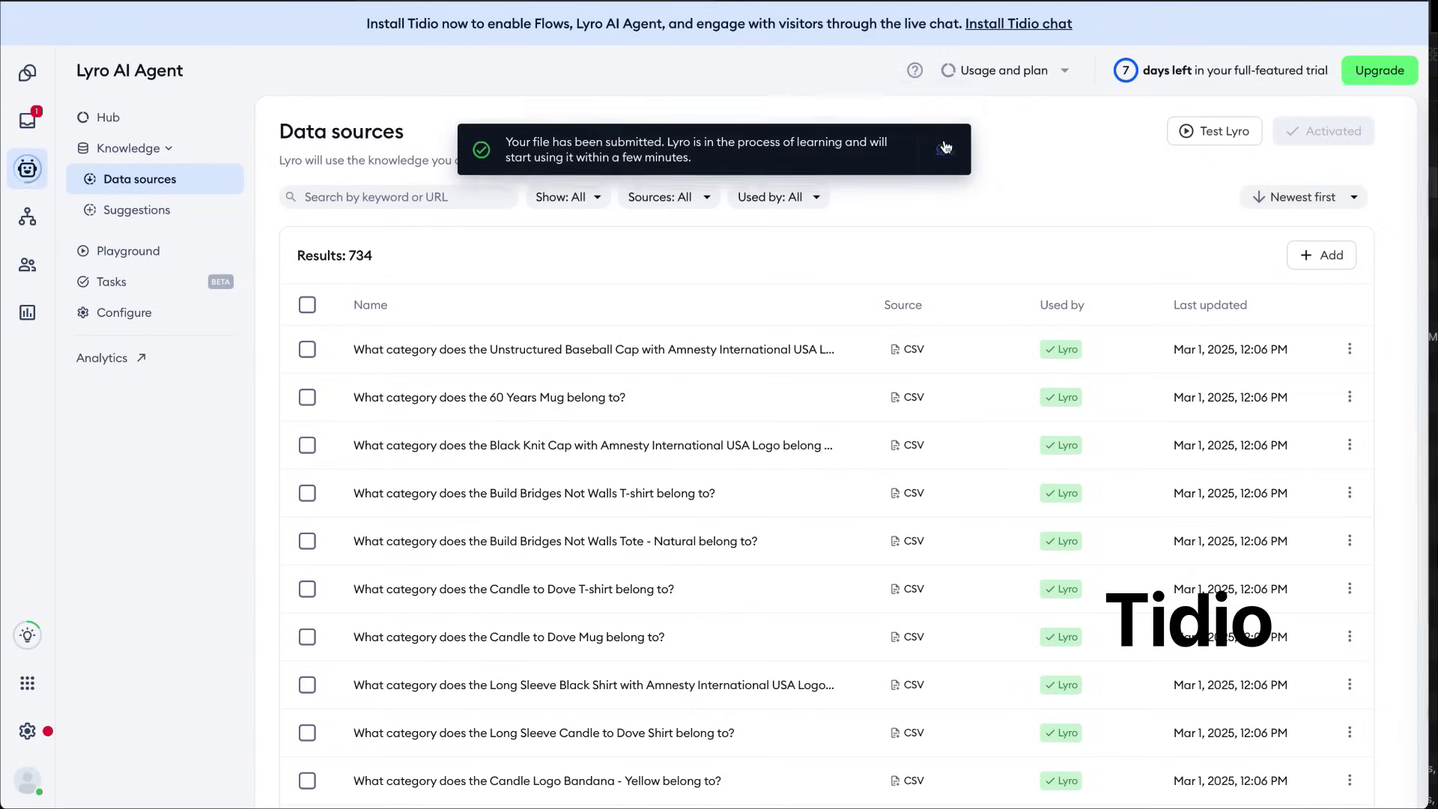
pyautogui.click(942, 100)
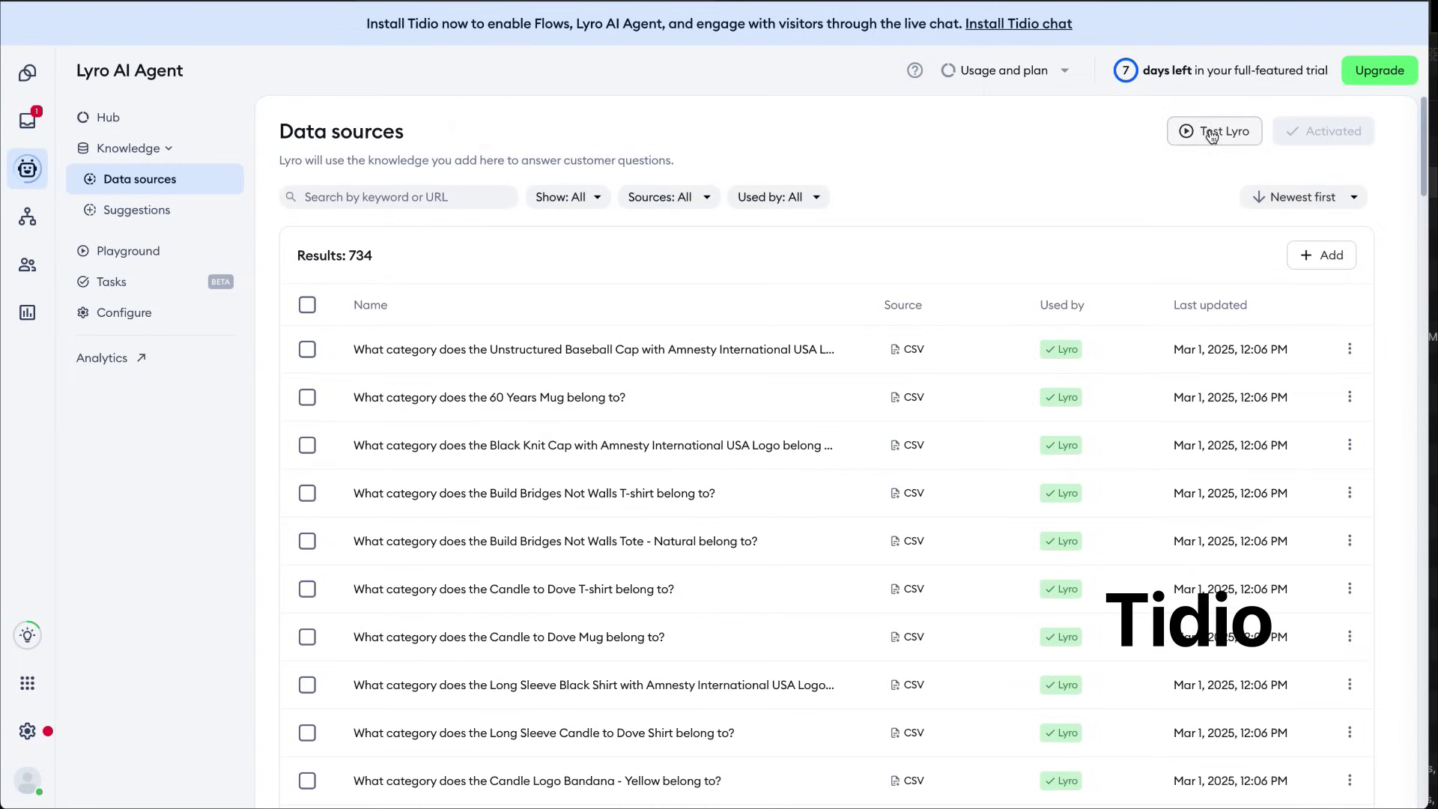
# In the Playground, ask Lyro NOLA Mosaic's decoration method and 'May I have a link for NOLA Mosaic'.
pyautogui.click(1215, 132)
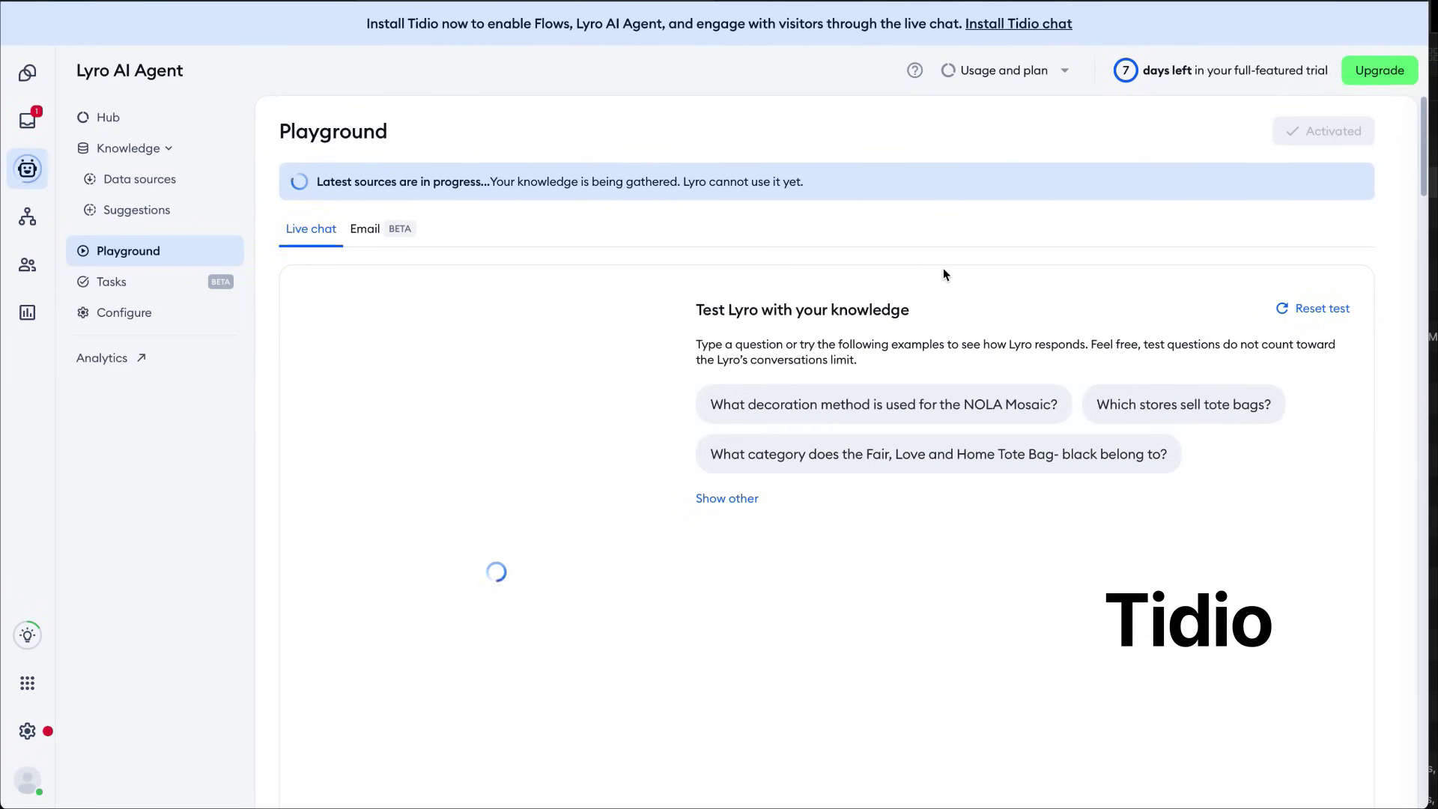
pyautogui.click(914, 405)
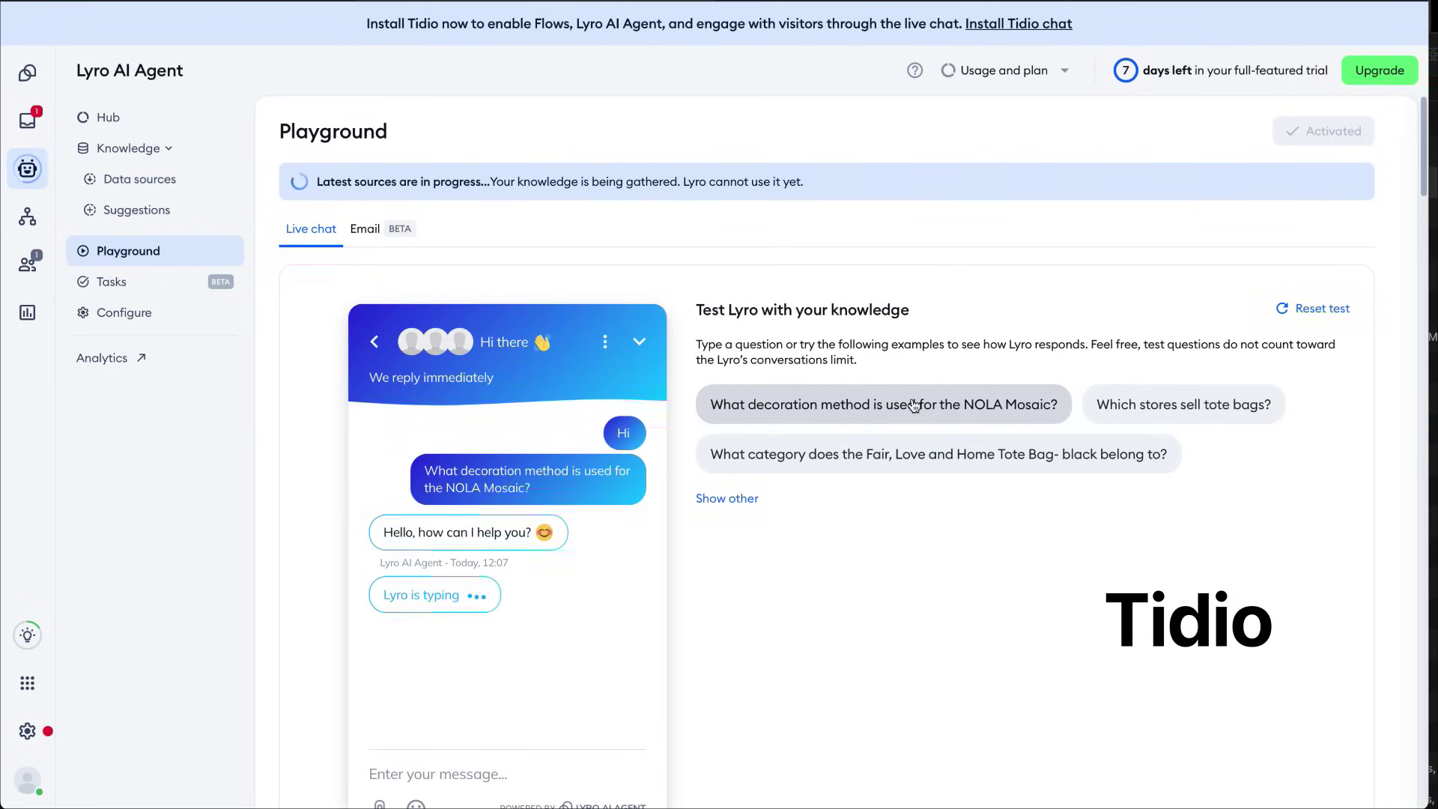
pyautogui.scroll(-2, 598, 699)
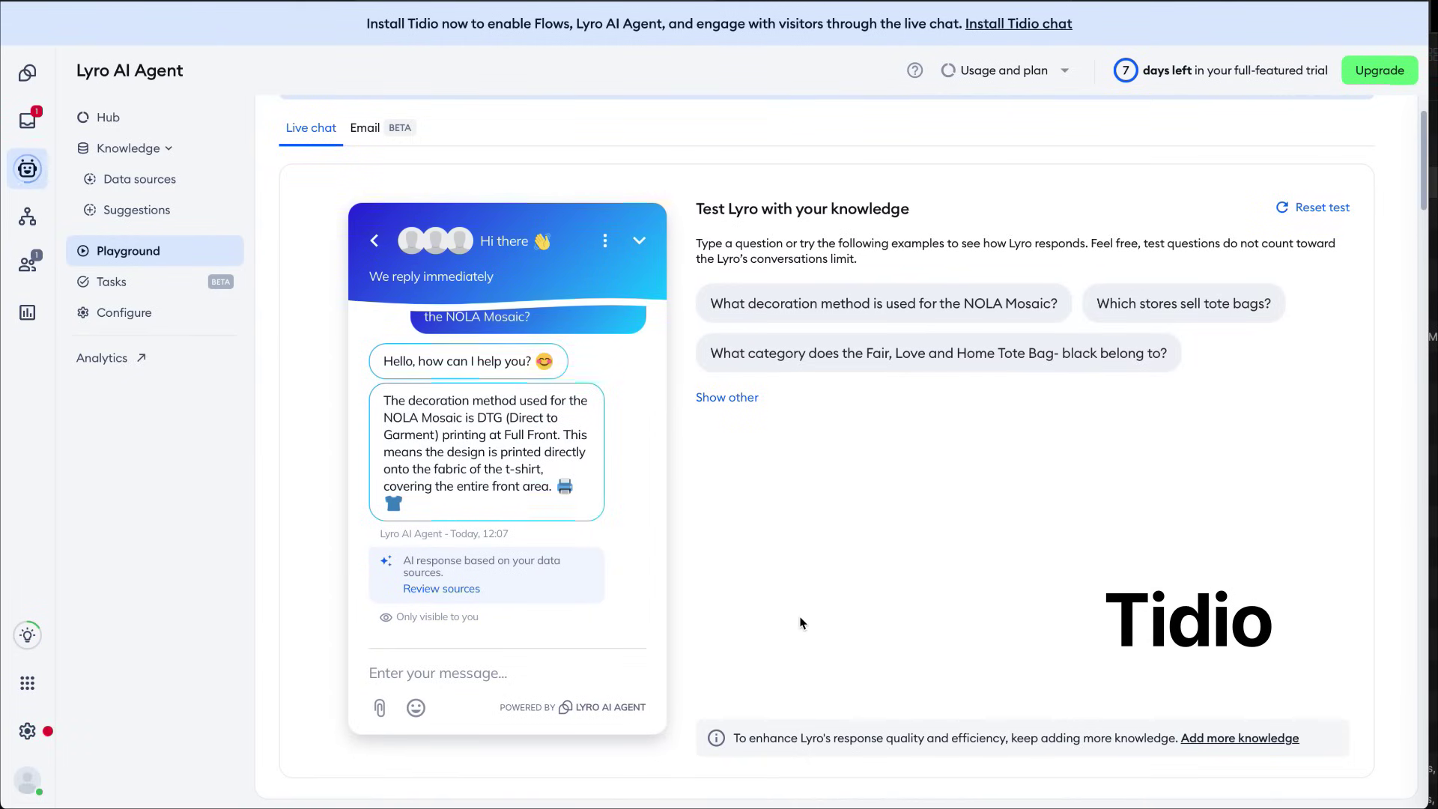
pyautogui.write('Ma')
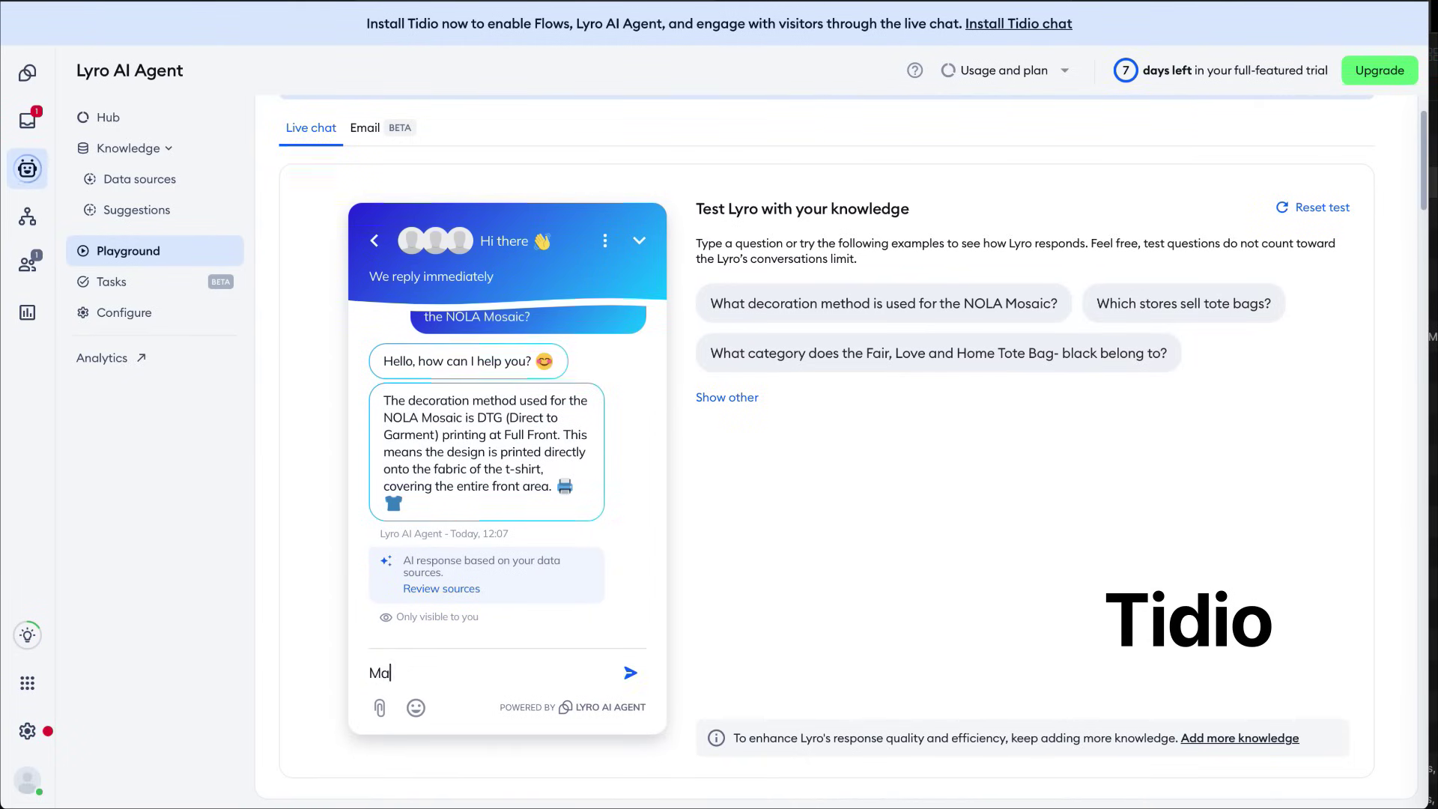
pyautogui.write('y I have a link for NOL')
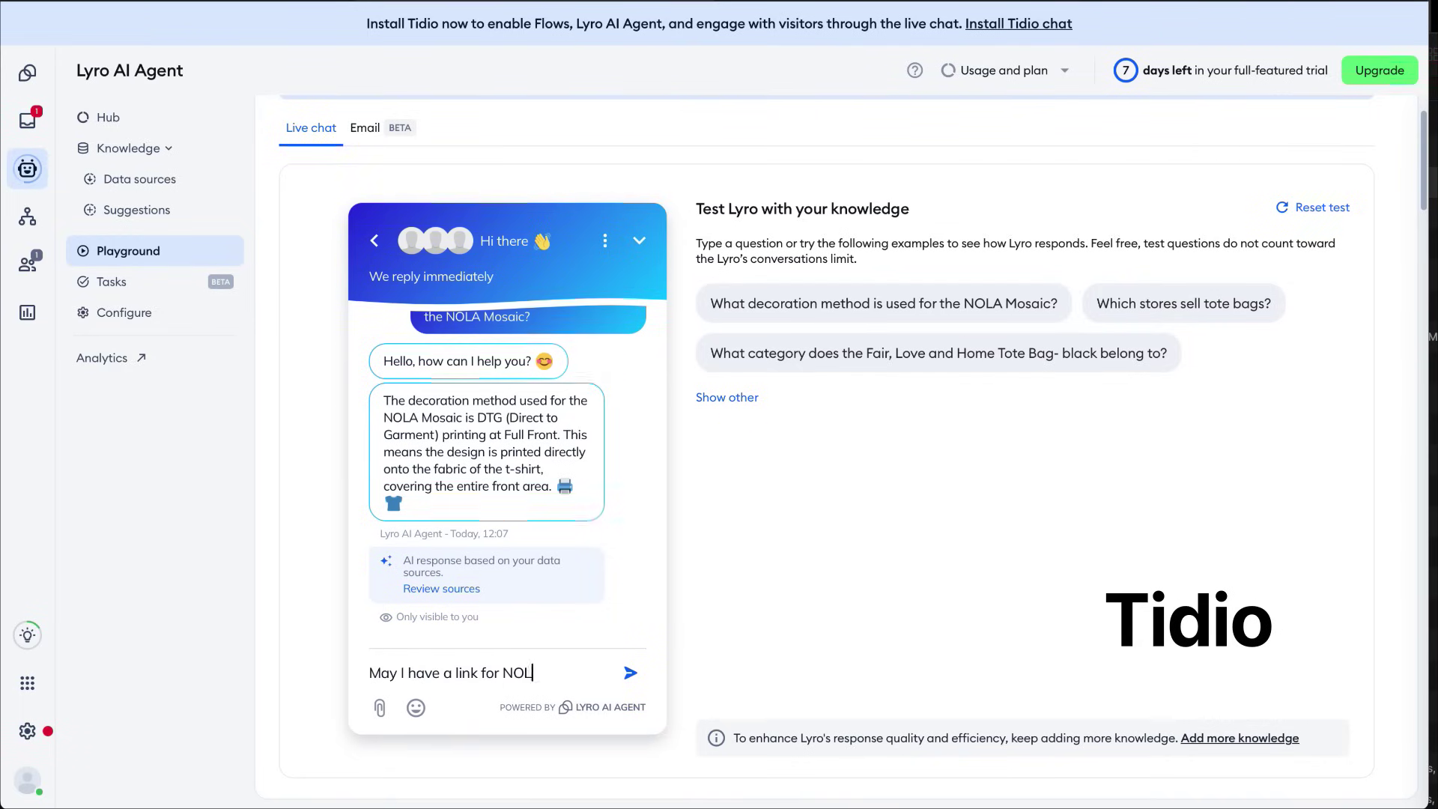
pyautogui.write('A Mosaic')
pyautogui.press('Return')
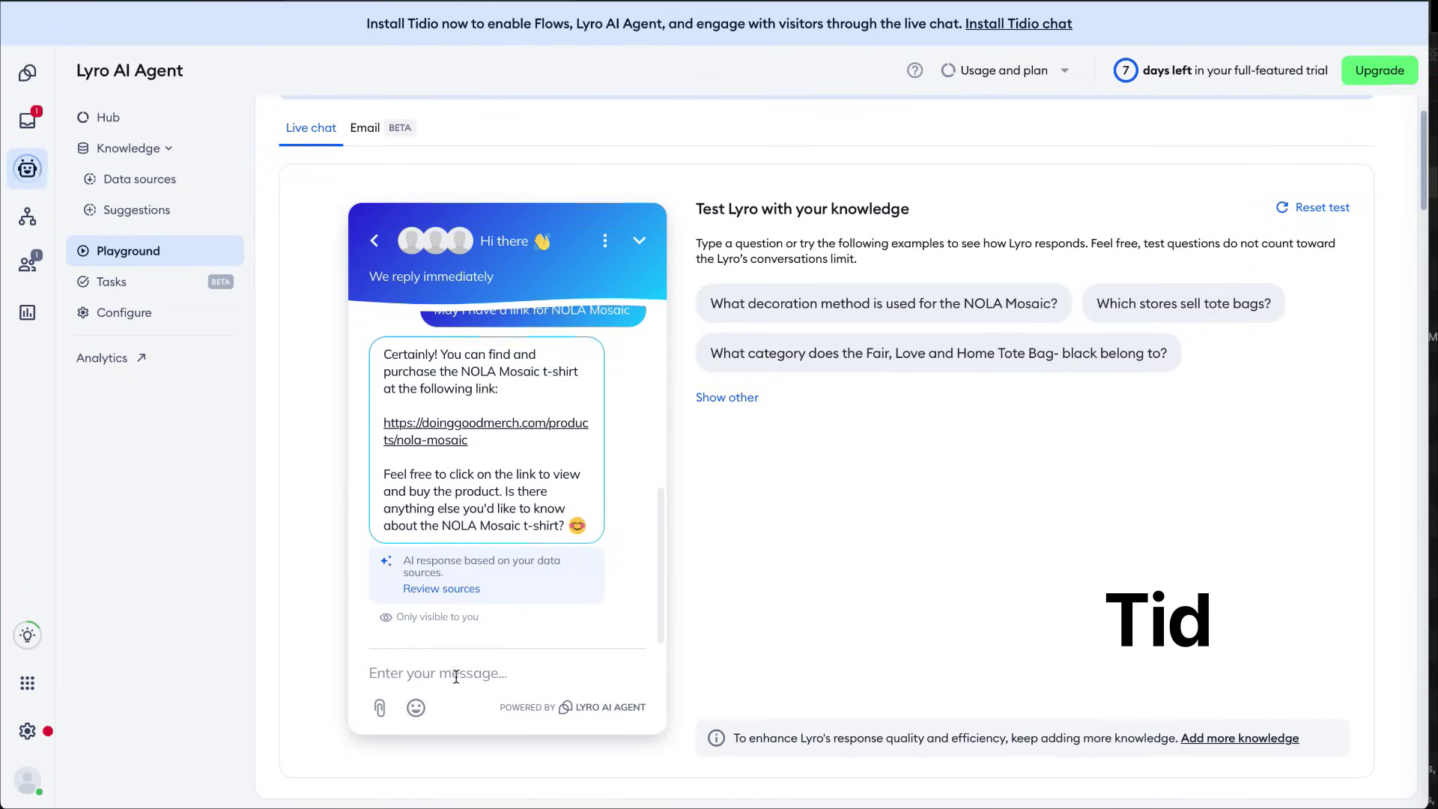
# Ask Lyro NOLA Mosaic's category and which blank it uses (T-shirt, blank 4980).
pyautogui.click(455, 677)
pyautogui.write('What category is Nola Mos')
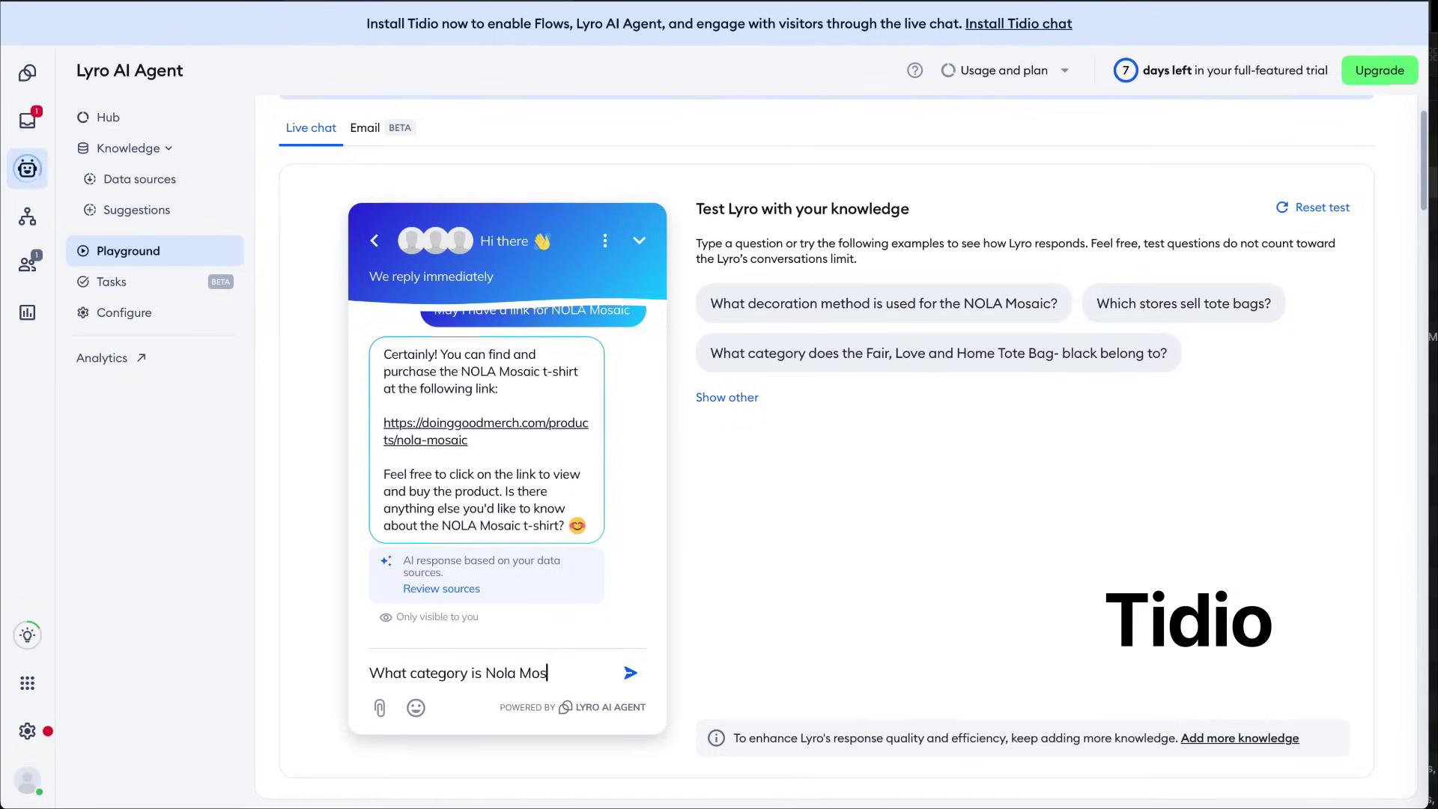
pyautogui.press('Return')
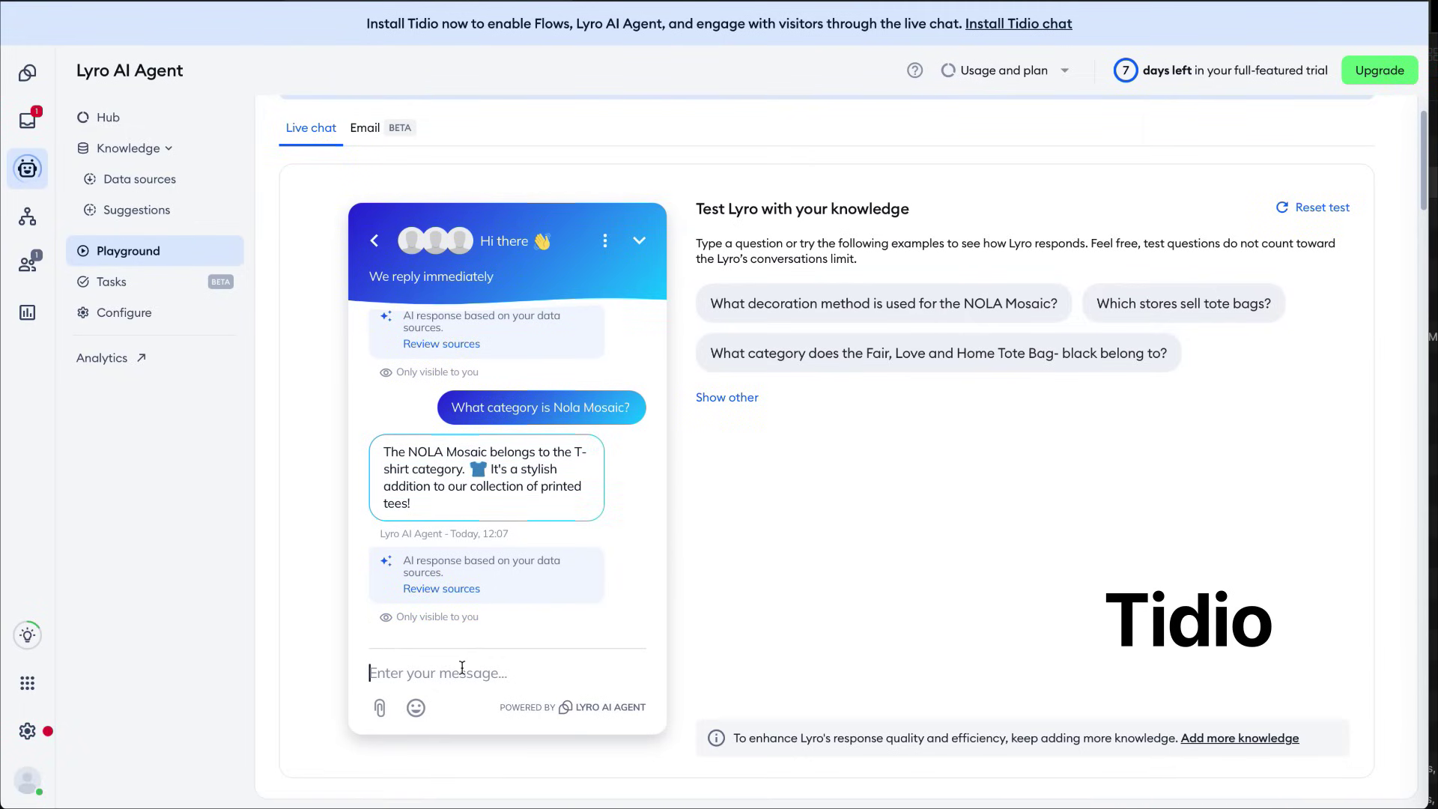
pyautogui.write('Wha')
pyautogui.write('blank is Nola Mosaic?')
pyautogui.press('Return')
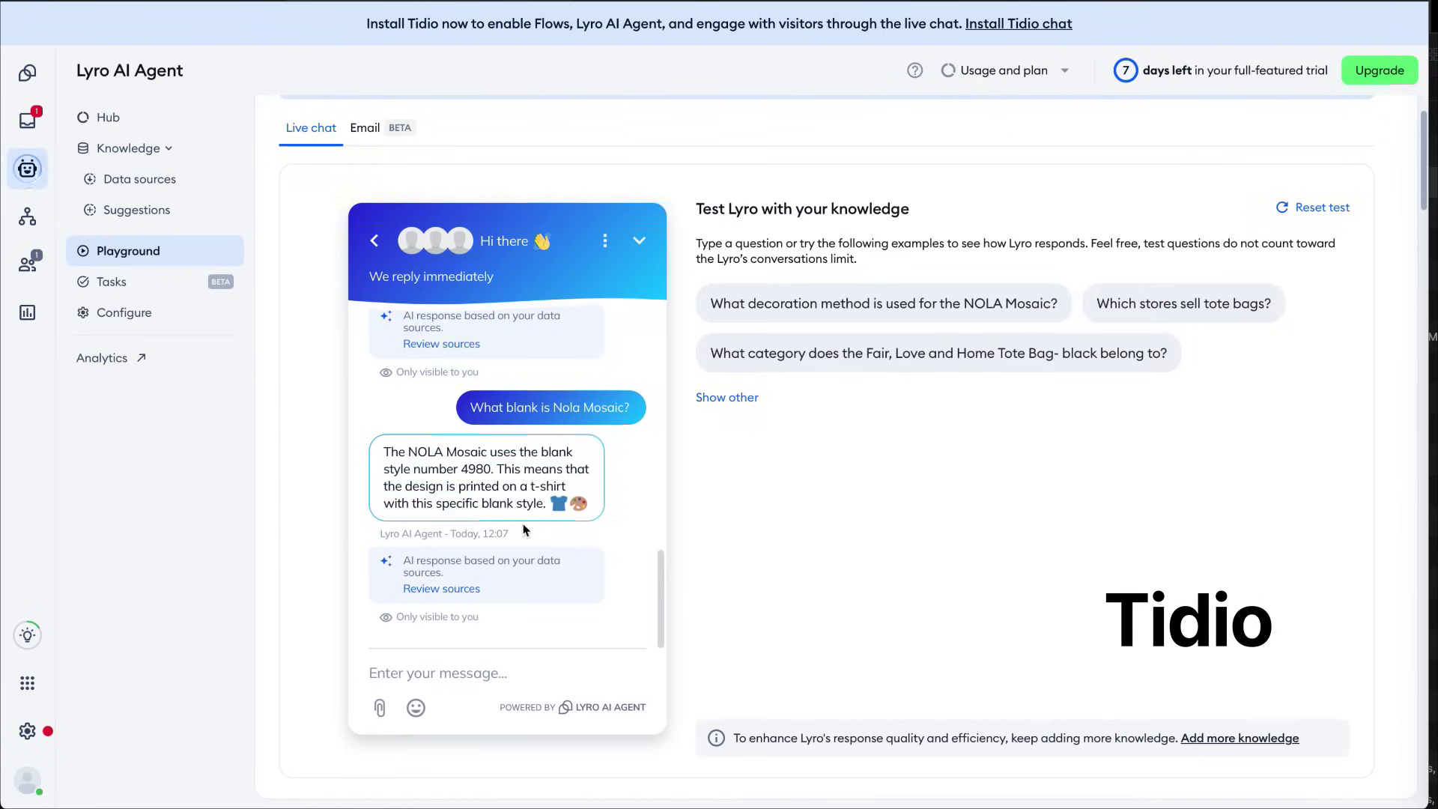
pyautogui.click(745, 401)
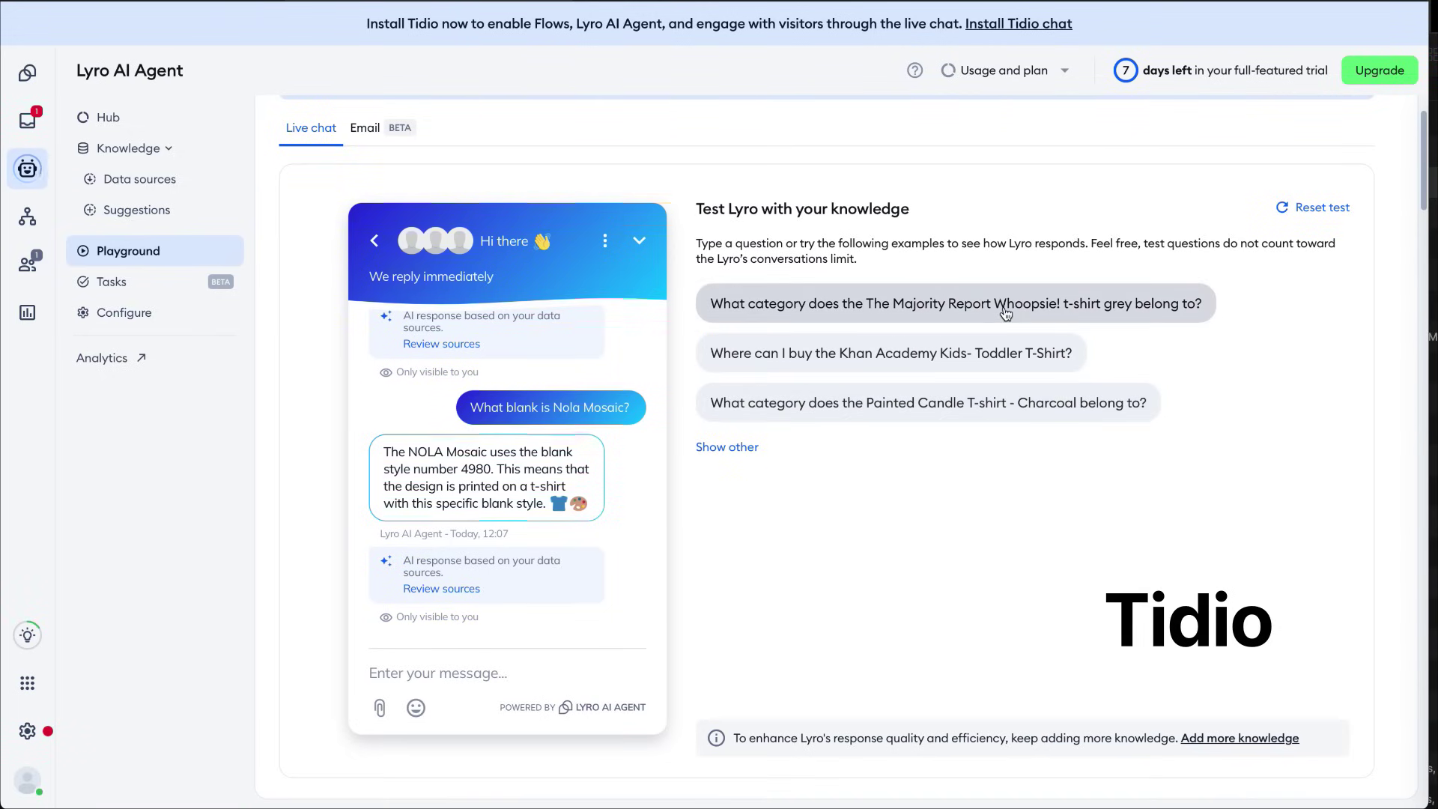
# Ask Lyro 'Which stores sell tote bags?' and select End Homelessness/NAEH in the reply.
pyautogui.write('Which')
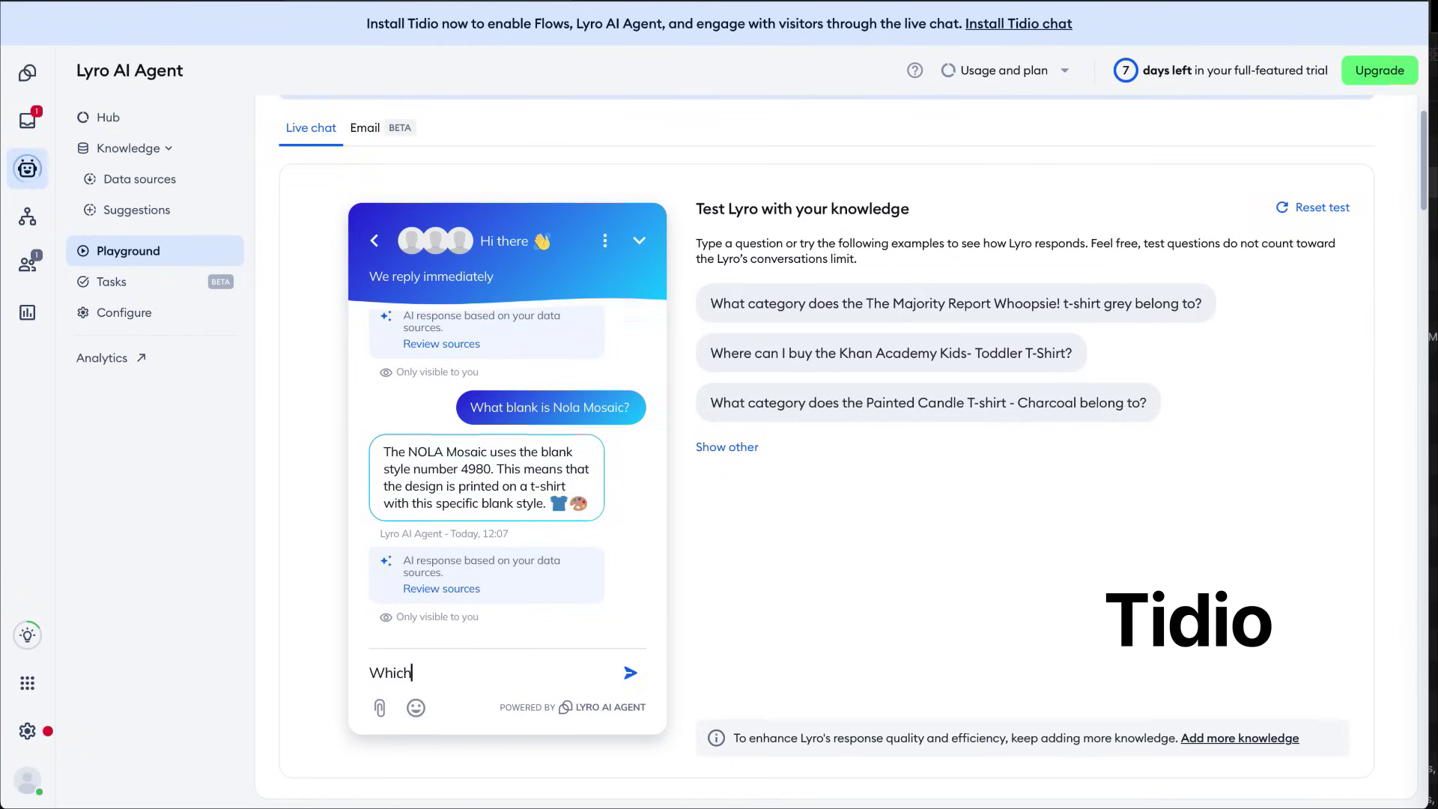
pyautogui.write(' stores sell tote bags?')
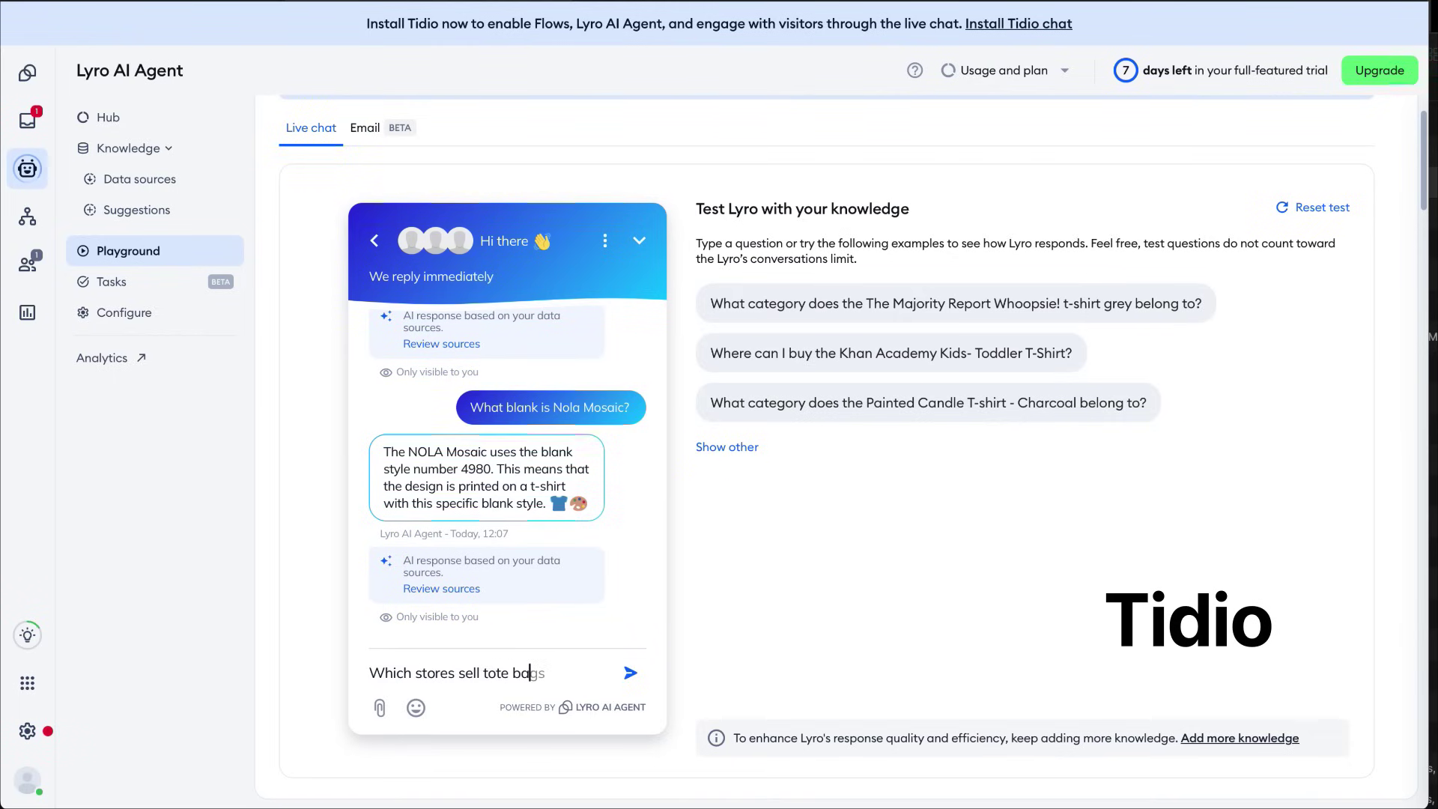
pyautogui.press('Return')
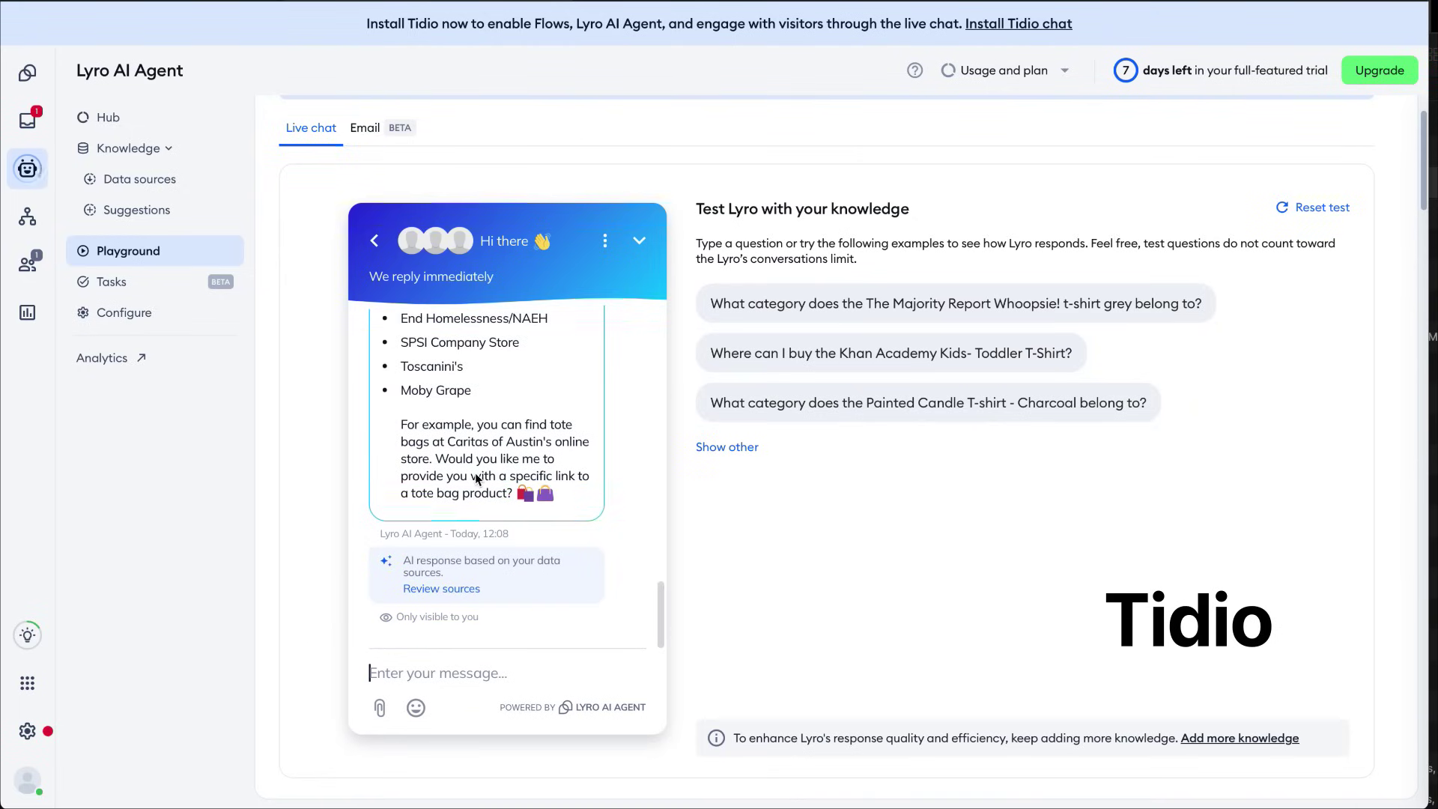
pyautogui.scroll(1, 475, 473)
pyautogui.scroll(1, 475, 473)
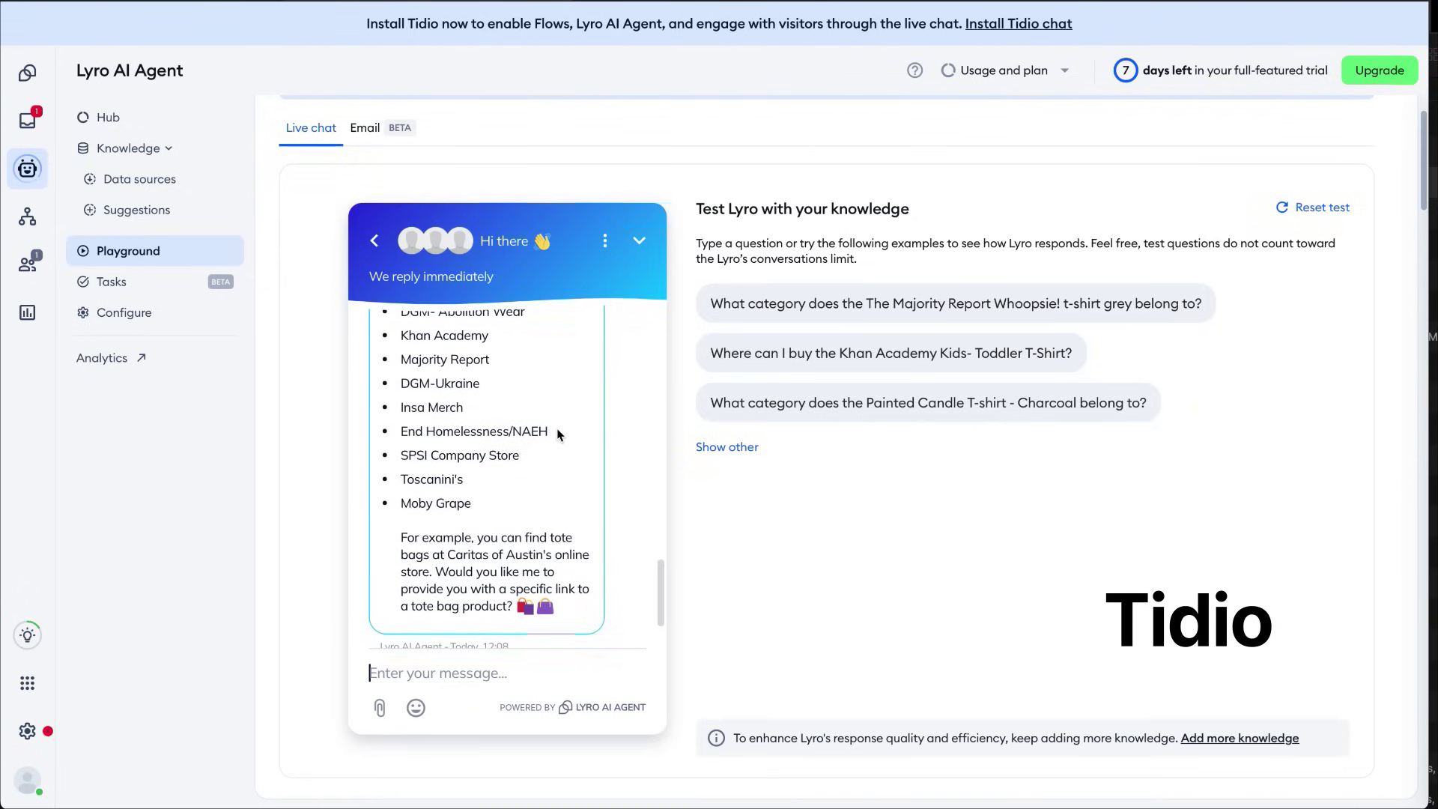
pyautogui.moveTo(560, 432); pyautogui.dragTo(405, 427)
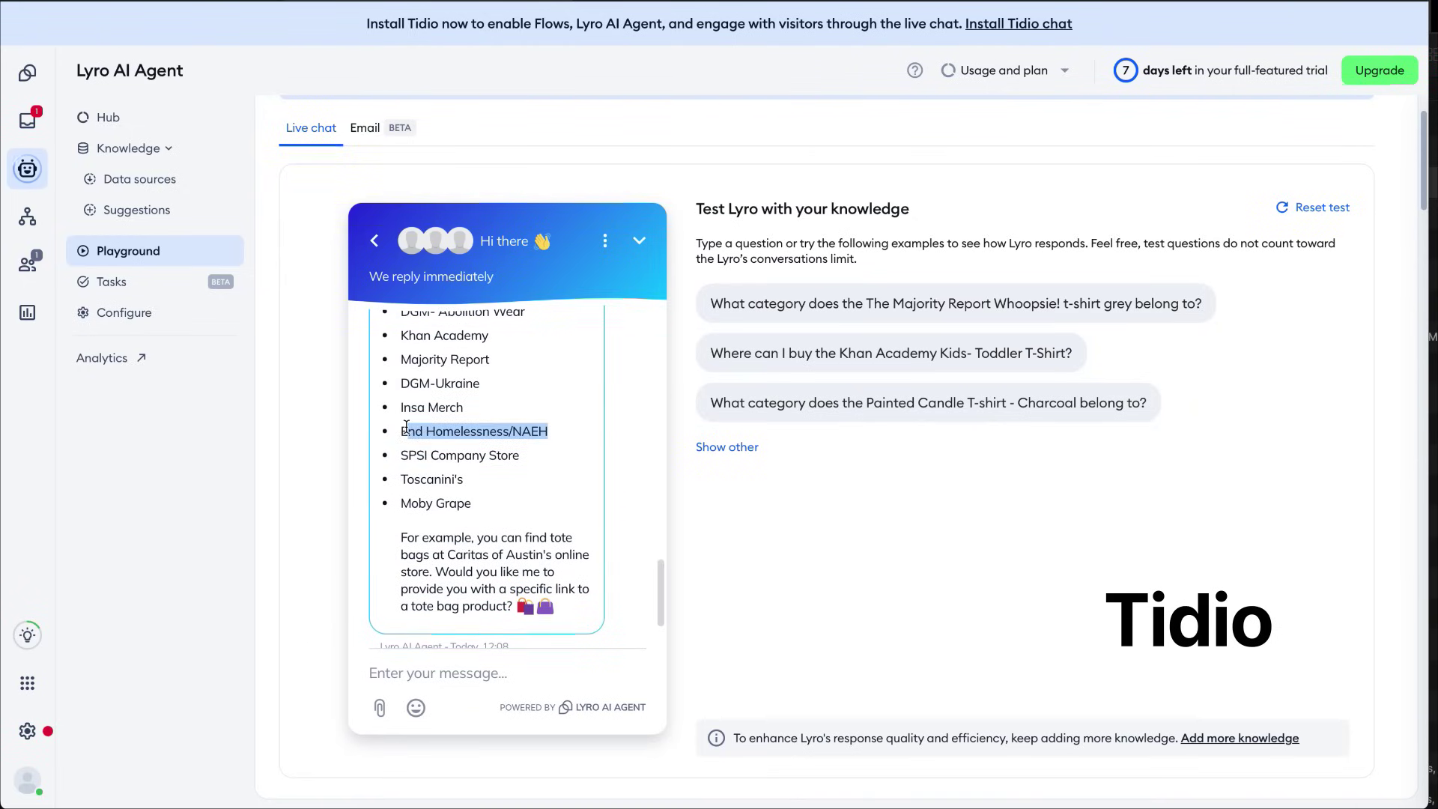
pyautogui.click(429, 676)
# Ask which tote bags End Homelessness/NAEH sells and copy the End Homelessness Tote bag- natural name.
pyautogui.write('What tot')
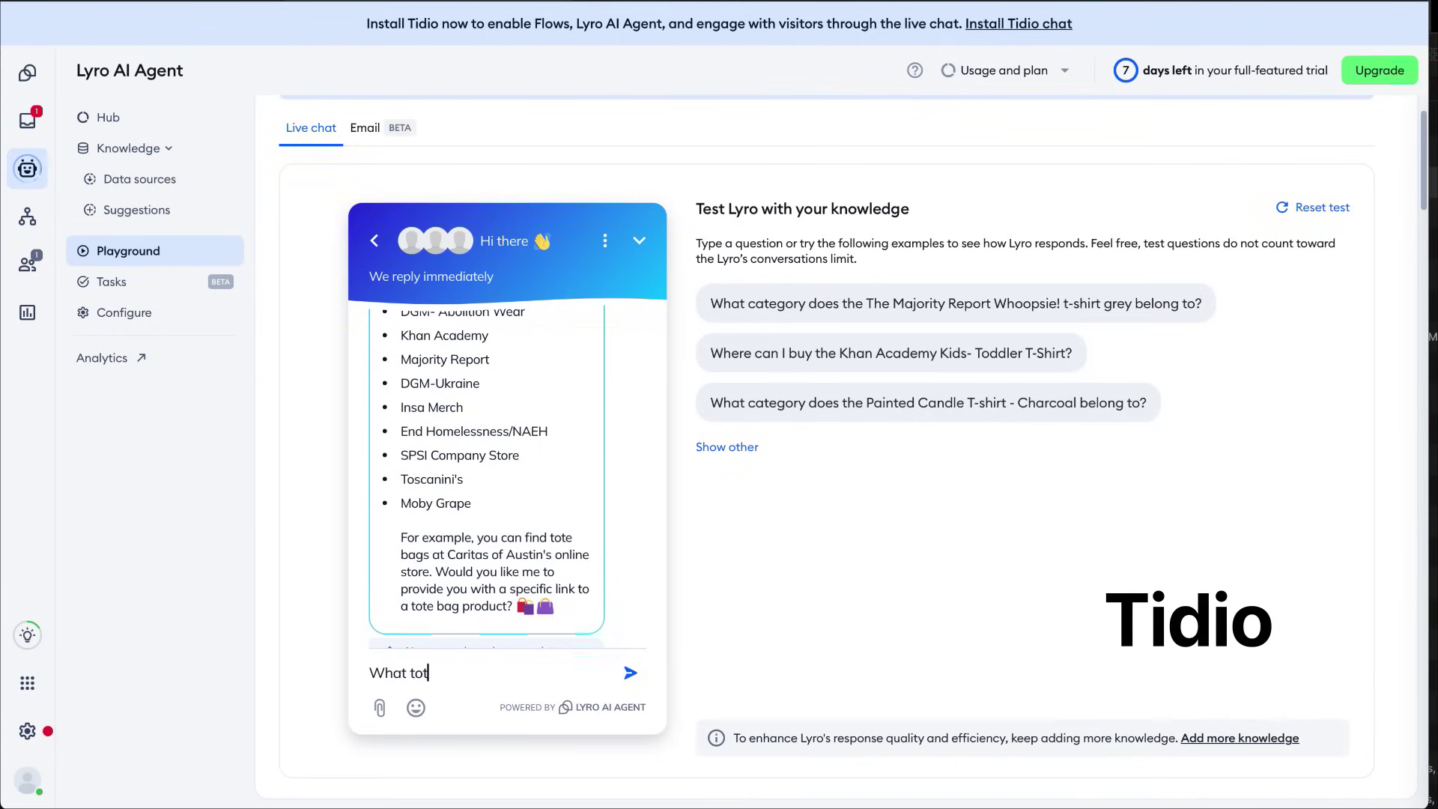
pyautogui.write('e bags does')
pyautogui.write('End Homelessness/NAEH')
pyautogui.write('se')
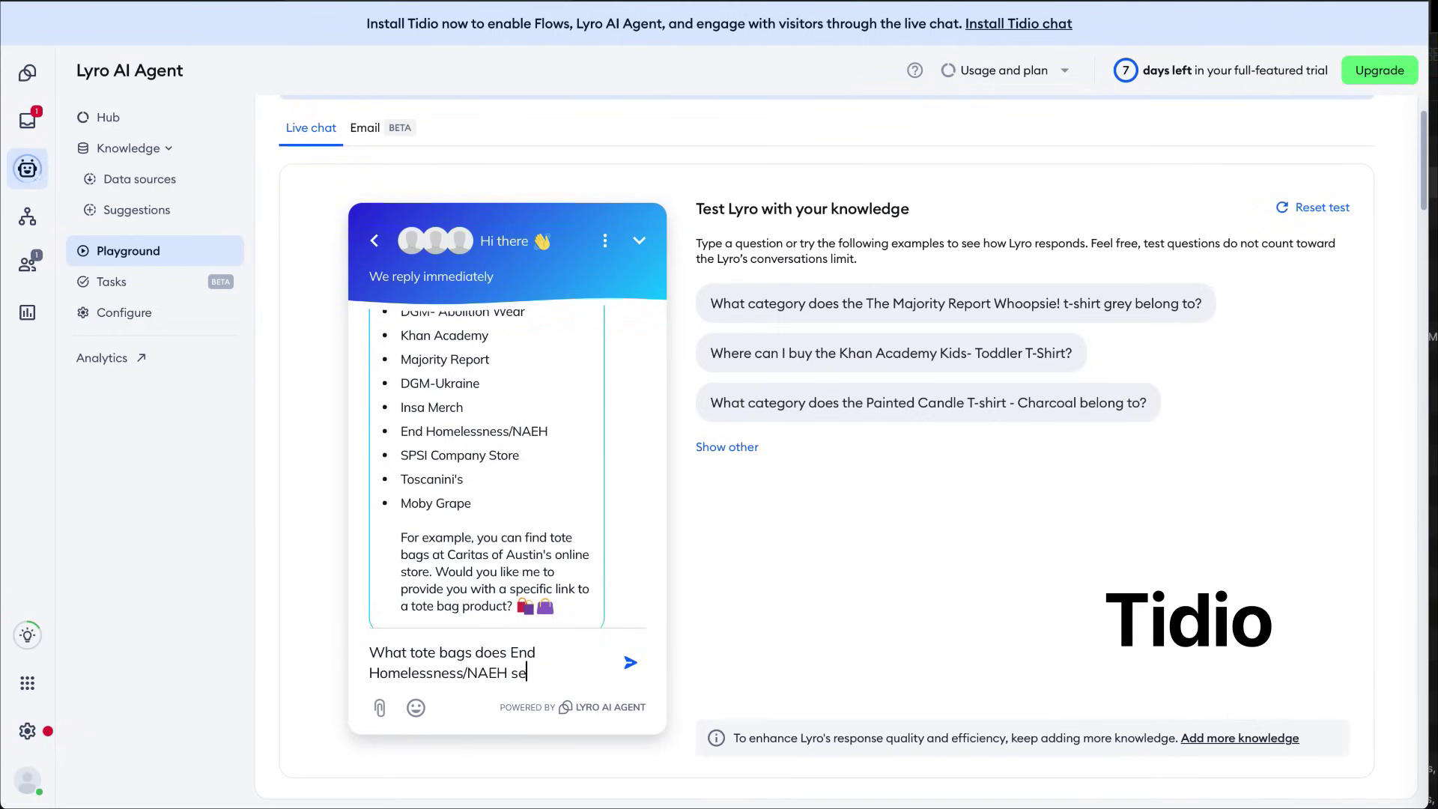
pyautogui.write('ll?')
pyautogui.press('Return')
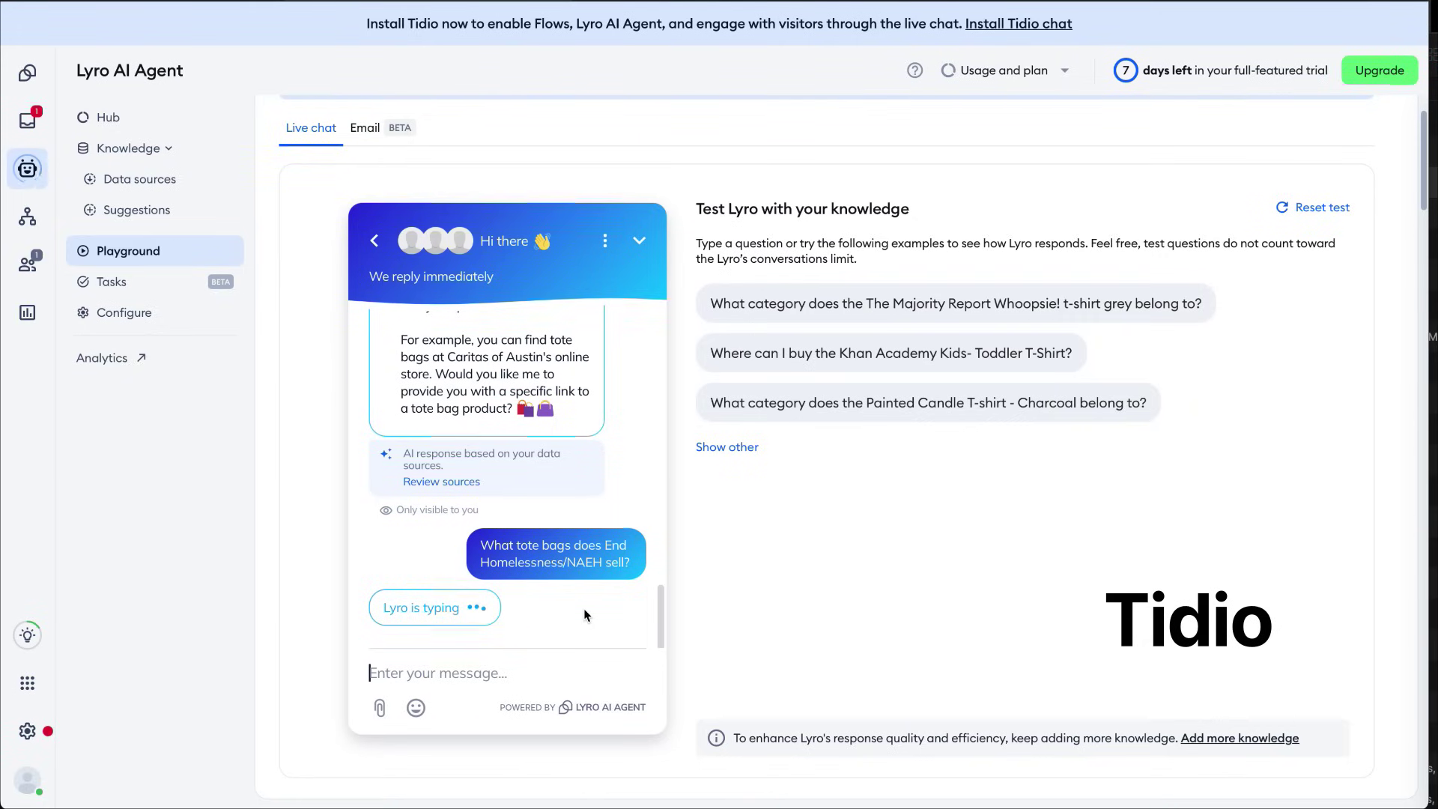
pyautogui.scroll(5, 546, 498)
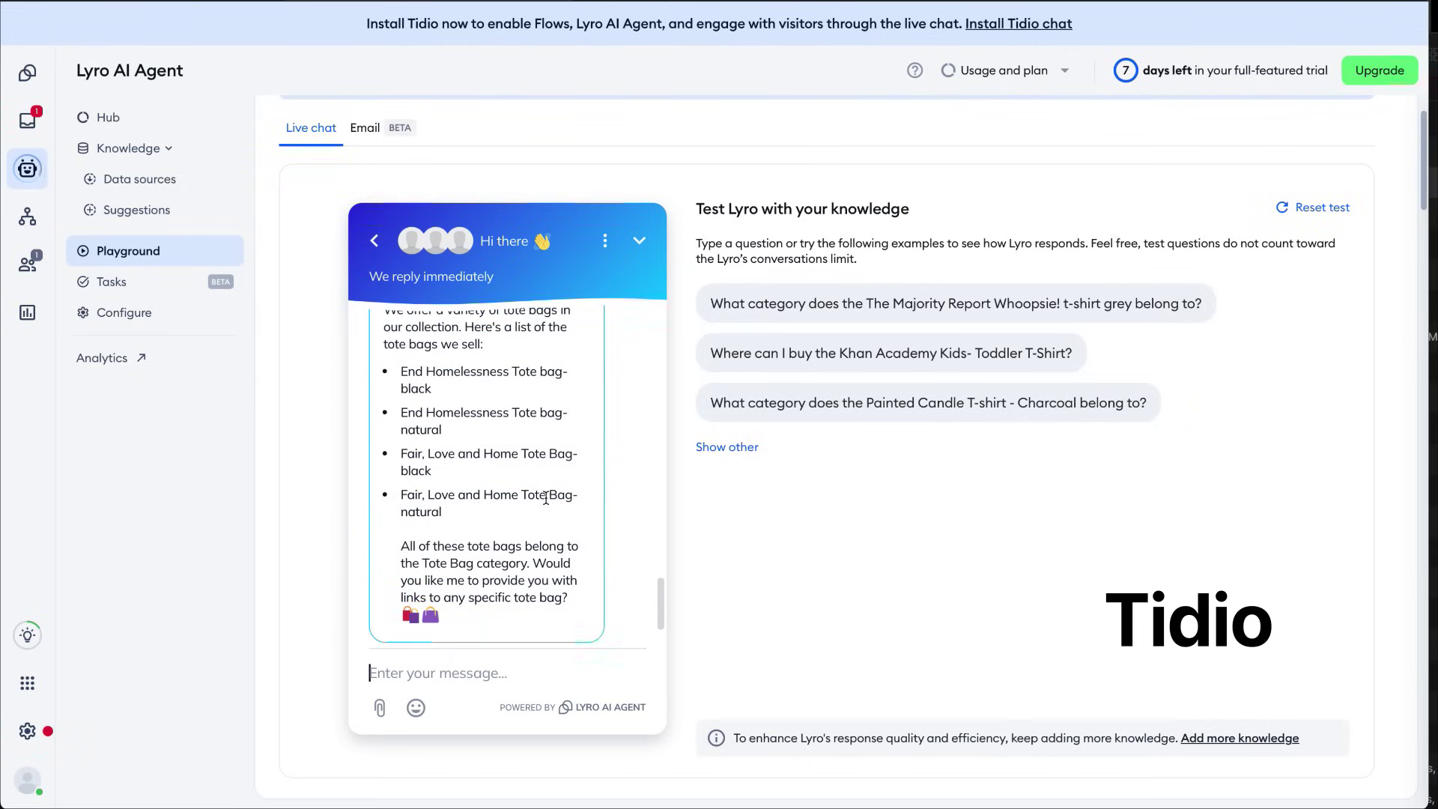
pyautogui.scroll(-1, 546, 499)
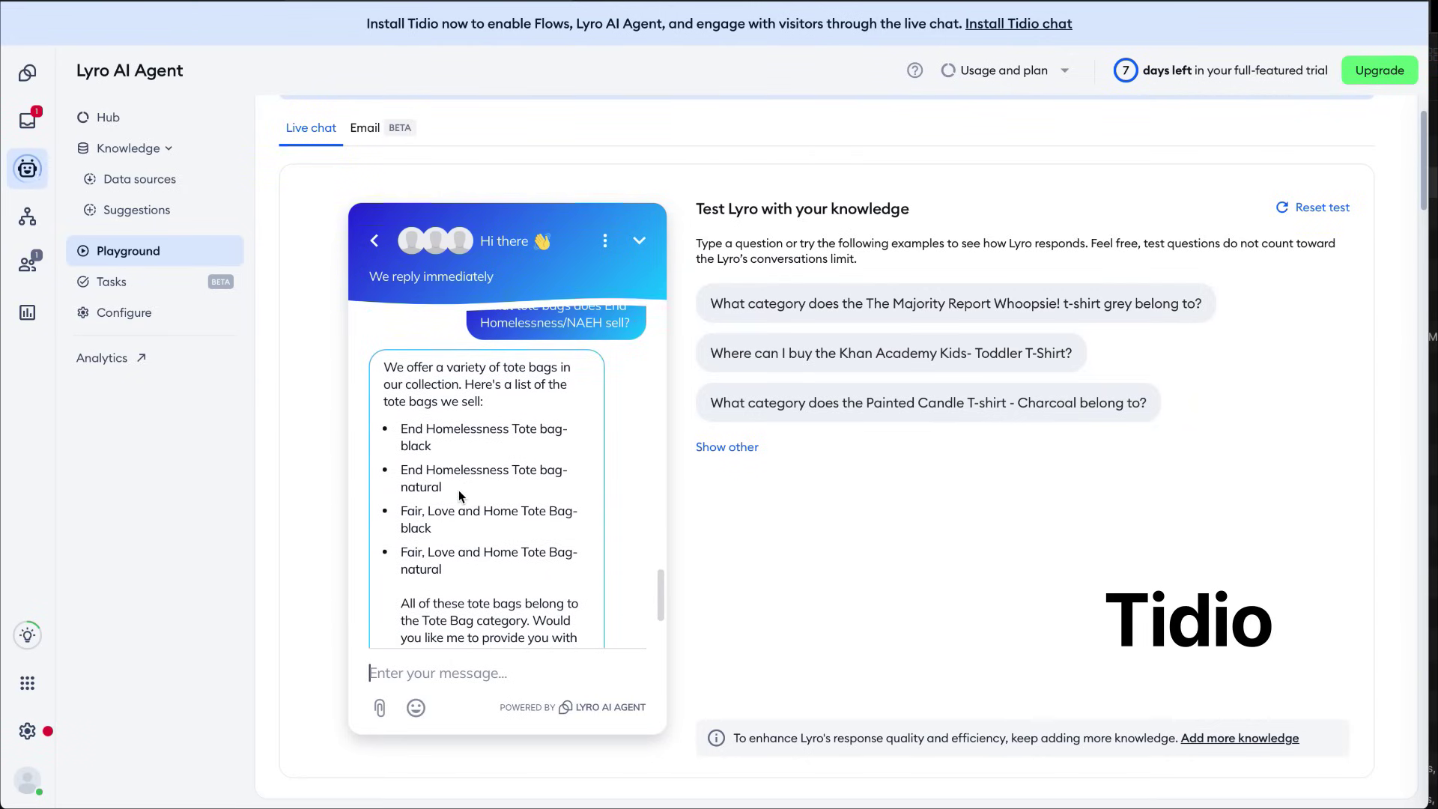
pyautogui.moveTo(460, 496); pyautogui.dragTo(402, 468)
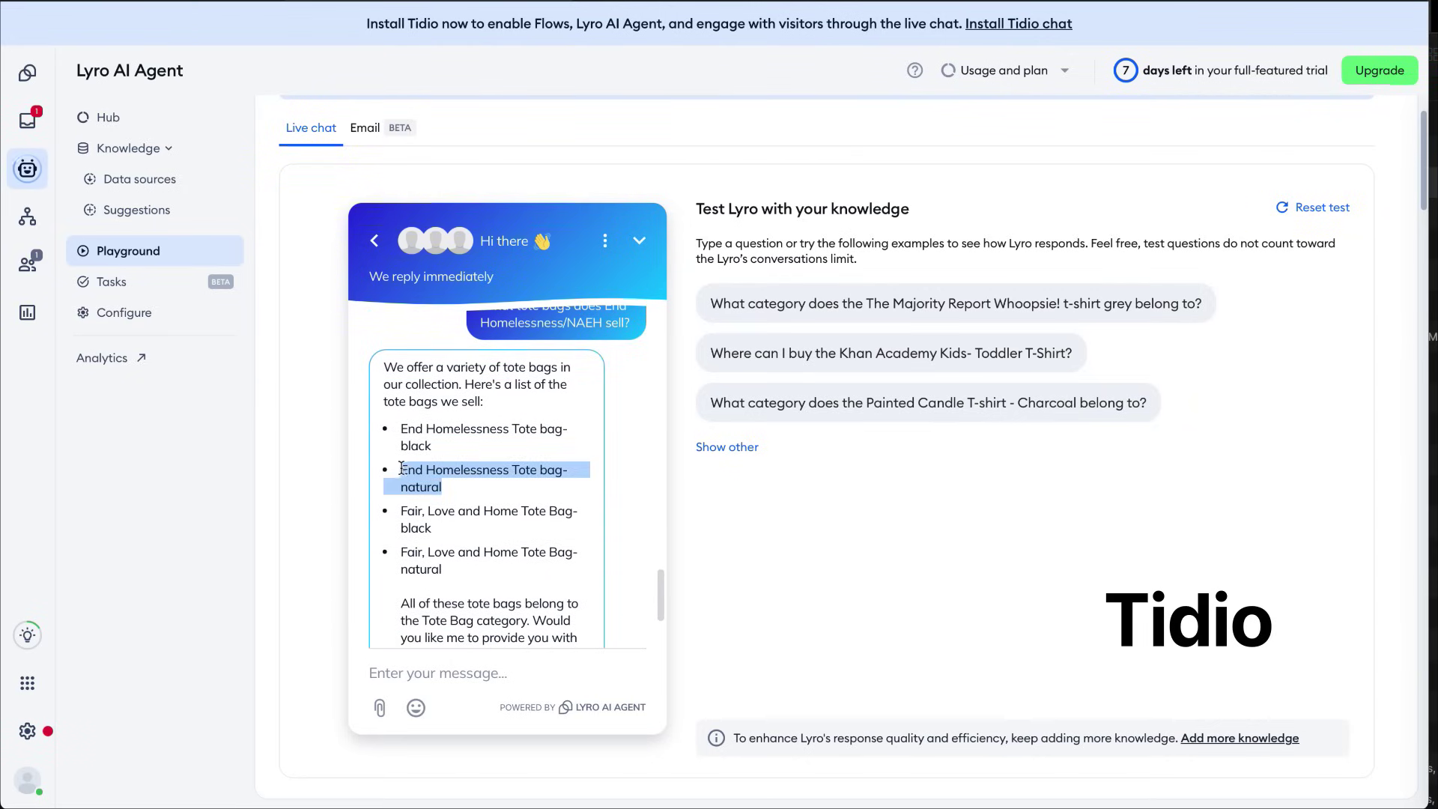
# Ask Lyro the tote bag's blank and decoration method, getting BG426 and DTF transfer.
pyautogui.click(409, 669)
pyautogui.write('What bl')
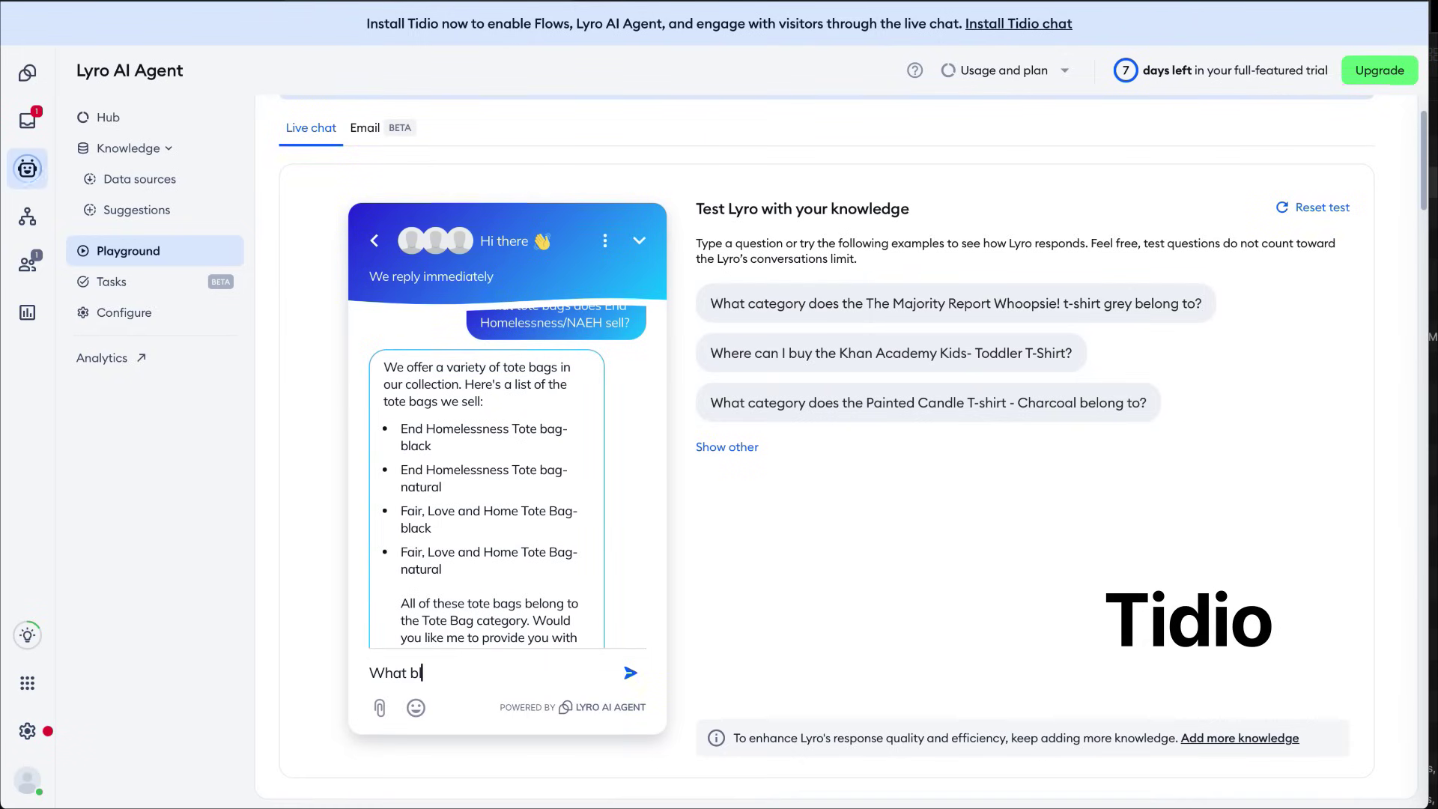
pyautogui.write('ank is')
pyautogui.write('End Homelessness Tote bag- natural')
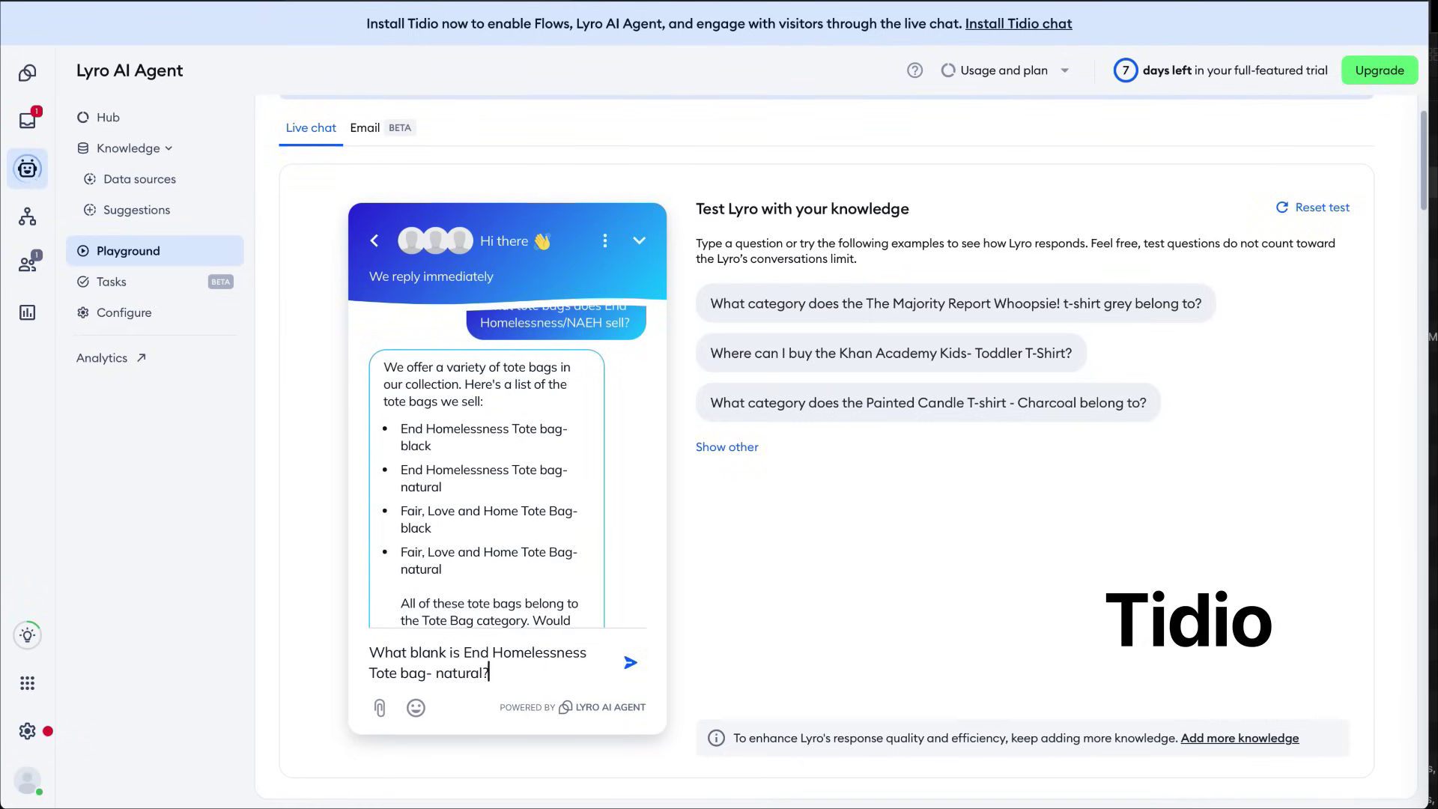
pyautogui.write('?')
pyautogui.press('Return')
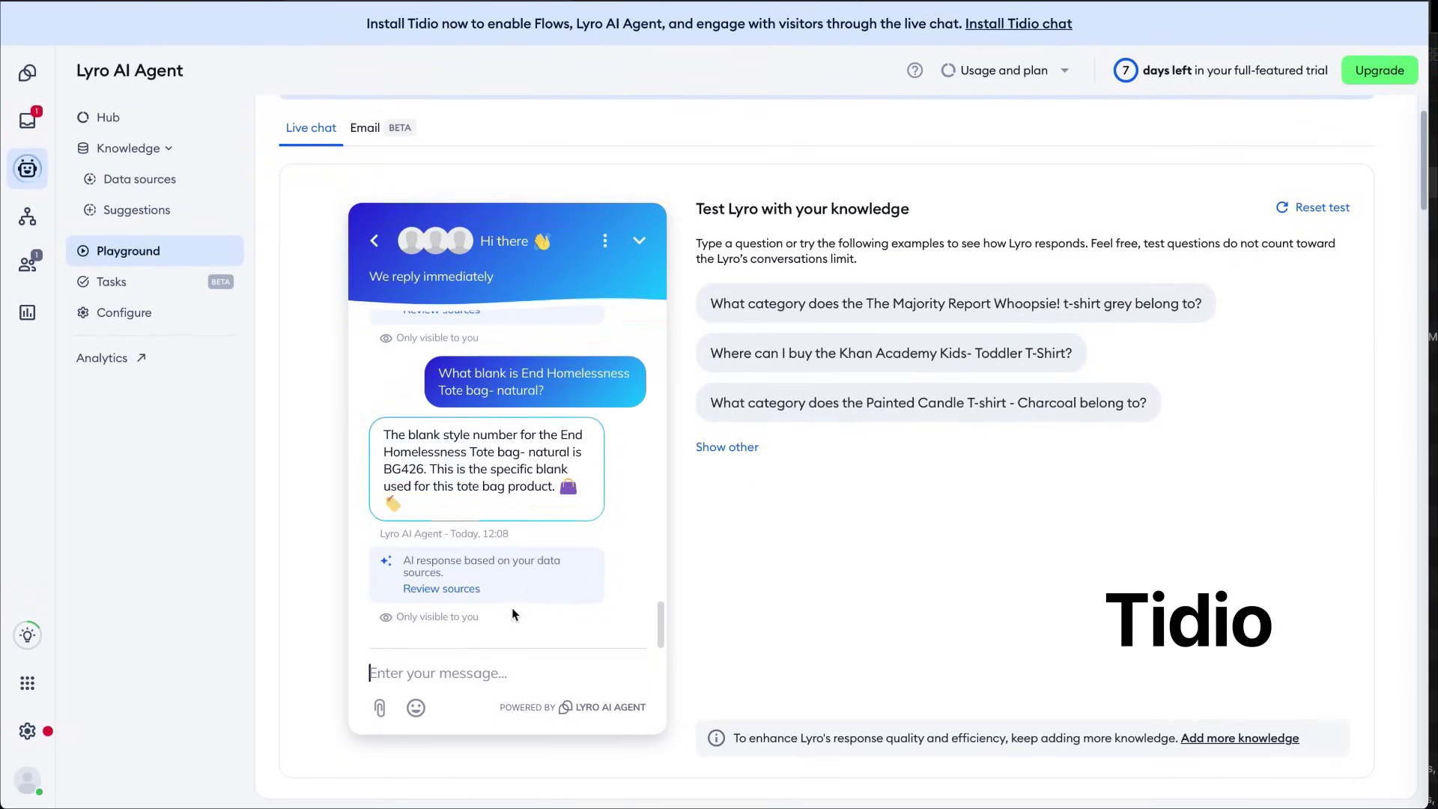
pyautogui.write('Wha')
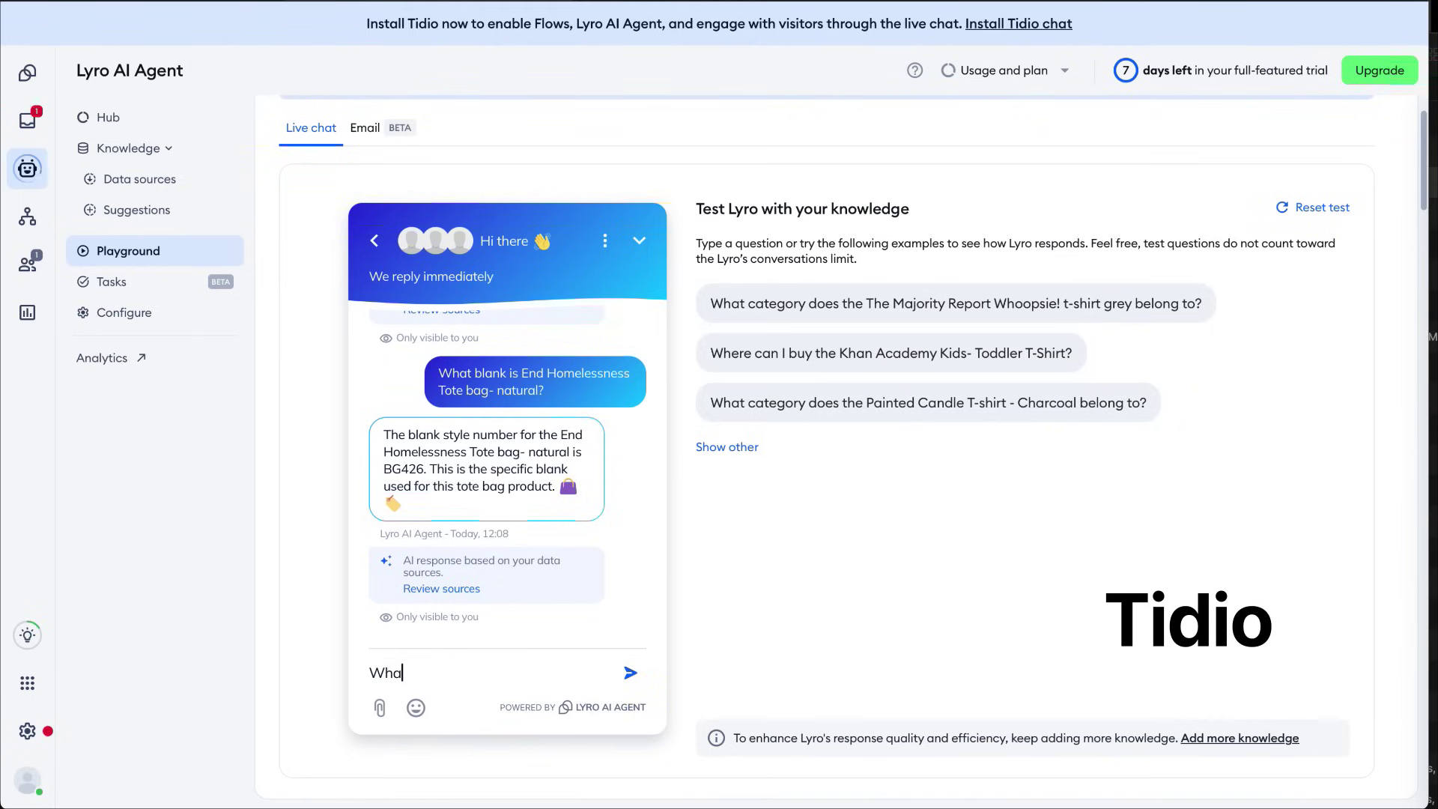
pyautogui.write('t decoration method is')
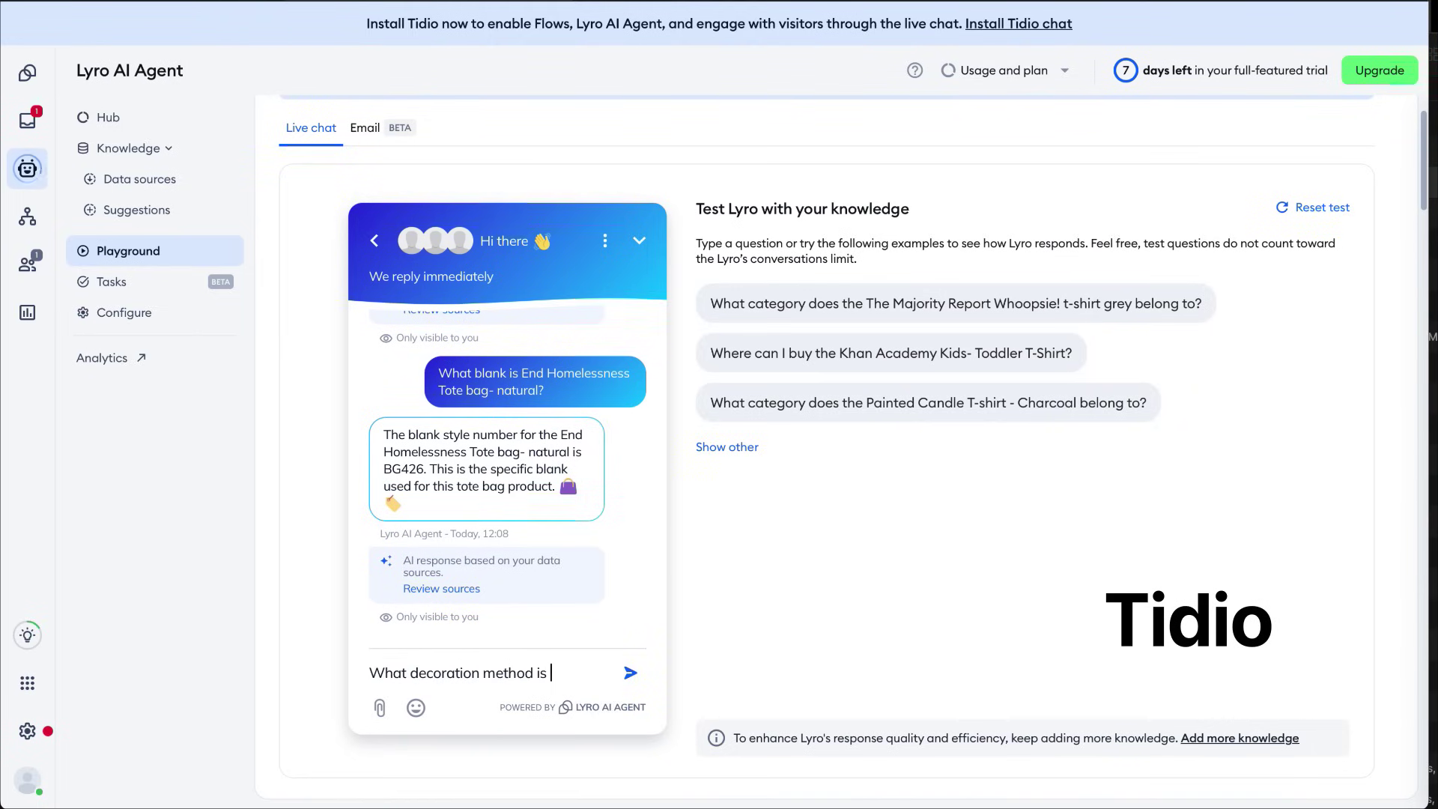
pyautogui.write('End Homelessness Tote bag- natural?')
pyautogui.press('Return')
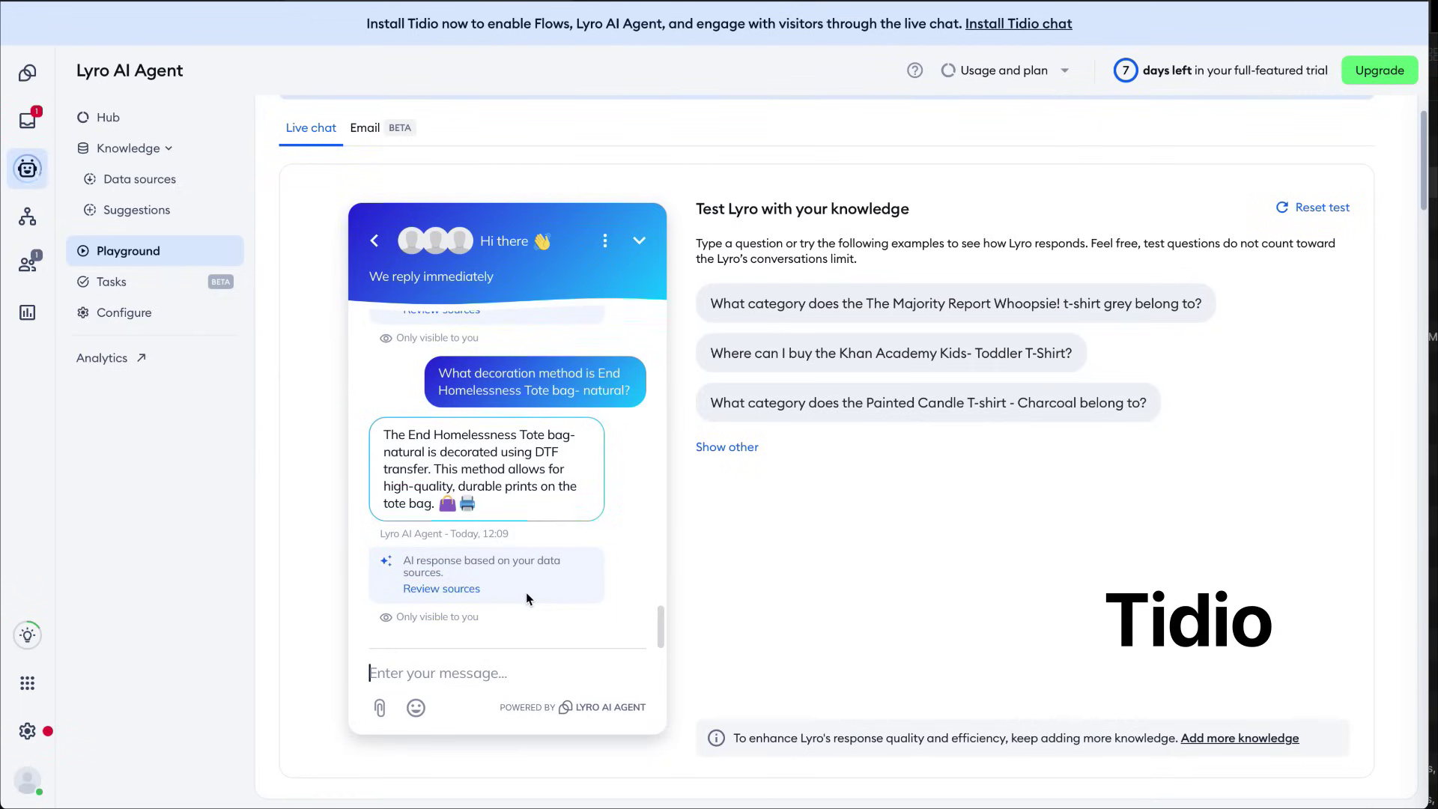
# Ask Lyro 'What blank is the End Gun Violence Tee?', which it cannot answer.
pyautogui.write('Wha')
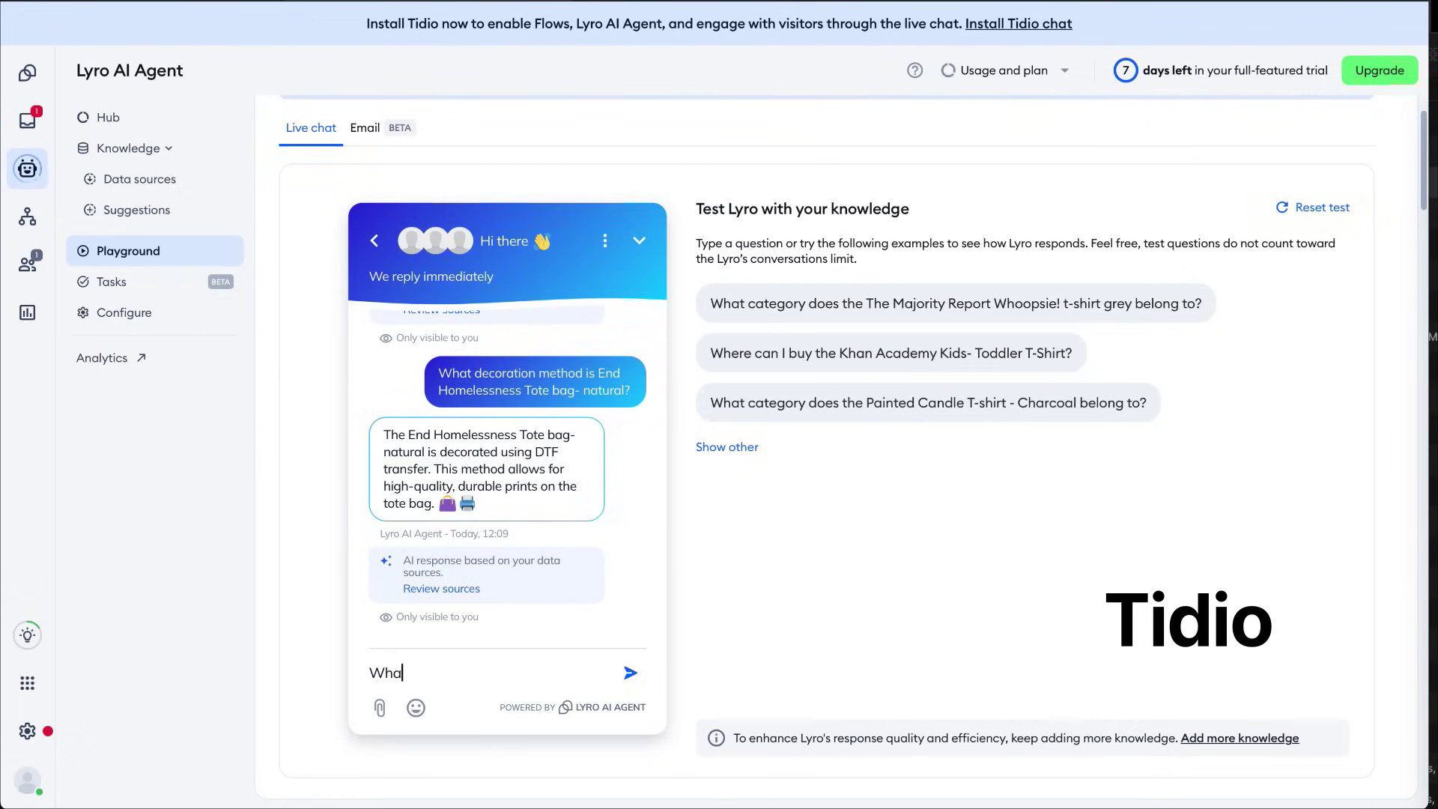
pyautogui.write('t blank is the End Gun Vil')
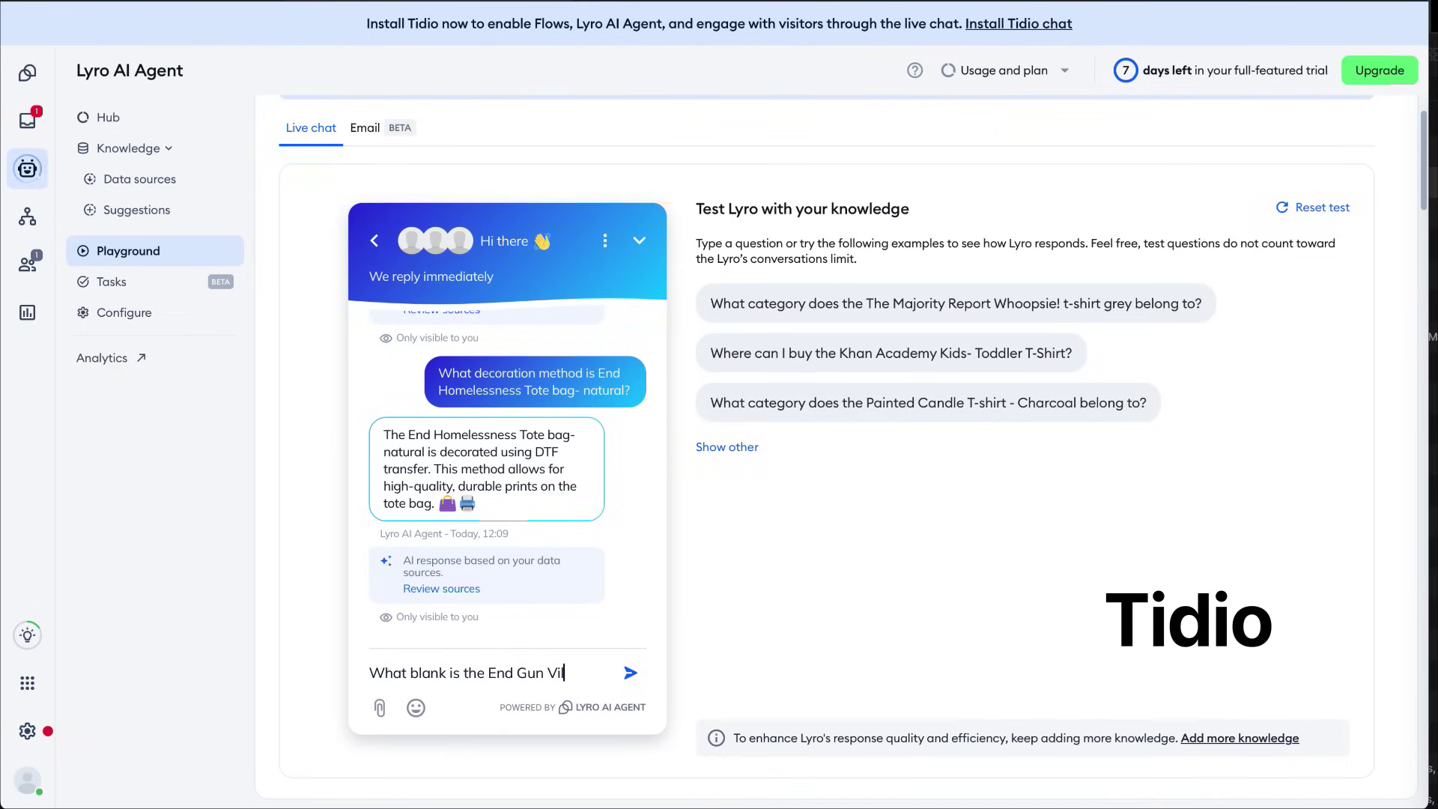
pyautogui.press('BackSpace')
pyautogui.write('olence T')
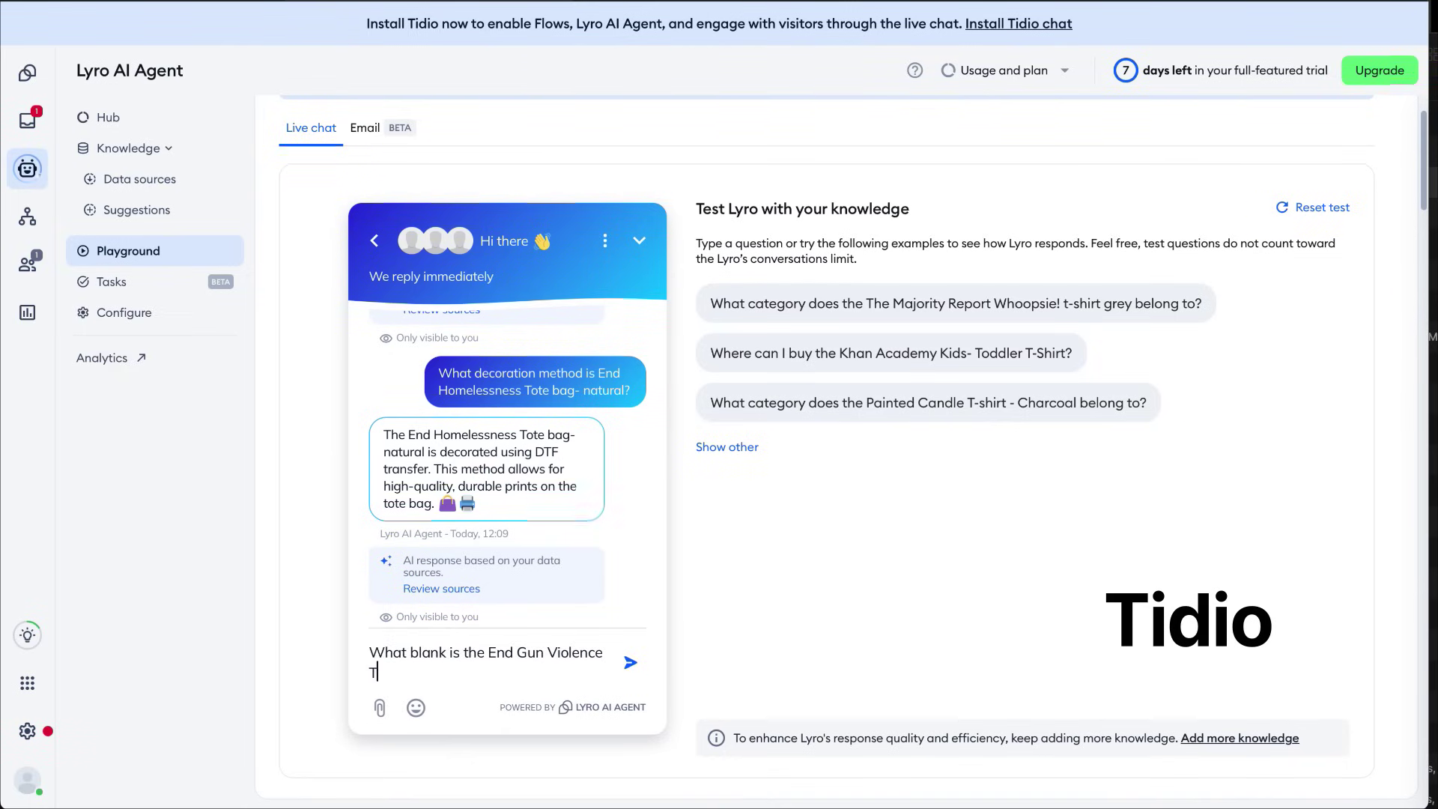
pyautogui.write('ee?')
pyautogui.press('Return')
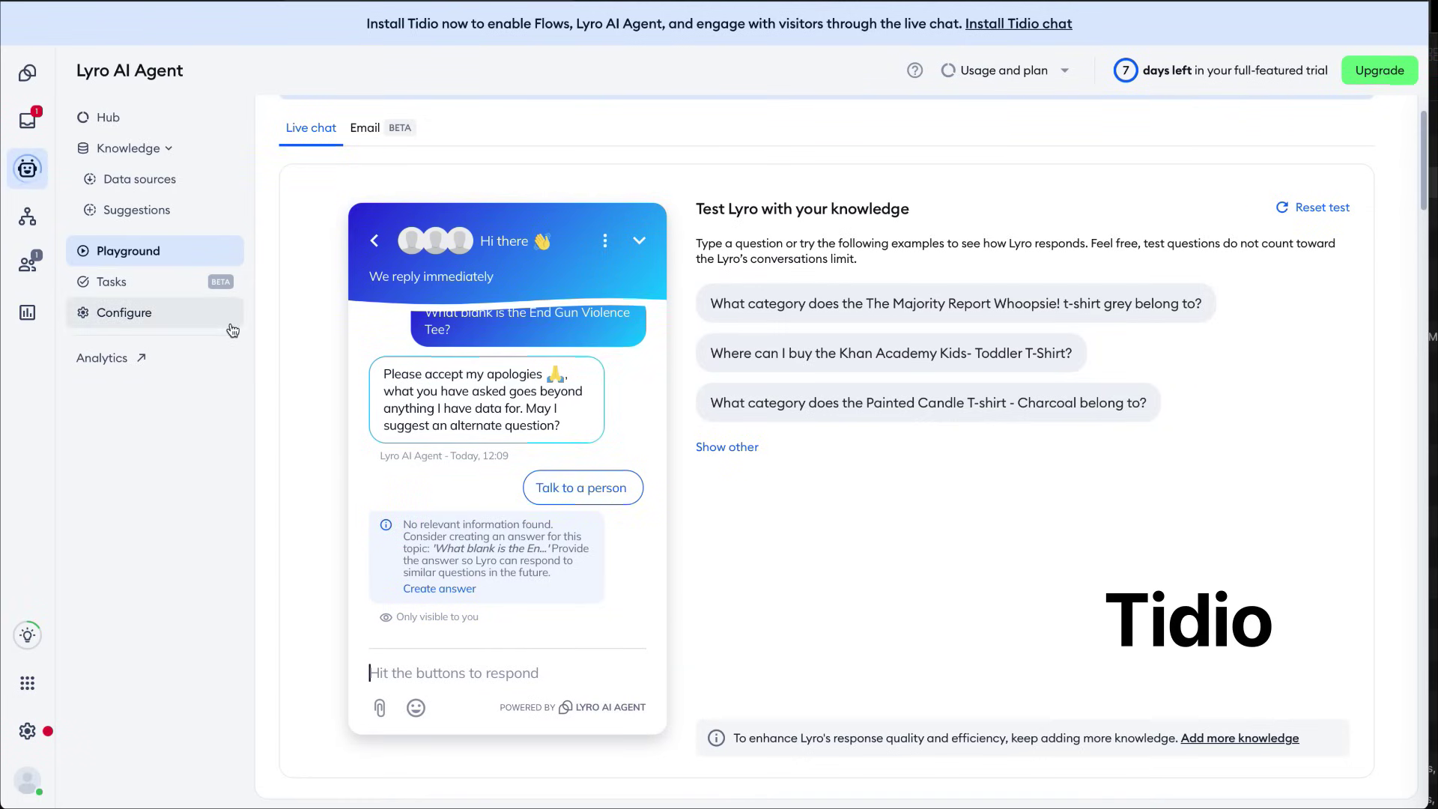
# In Data sources, view the Toscanini's Tank Top, Unstructured Hat and Khan Academy Zip Hoodie - Navy entries.
pyautogui.click(159, 182)
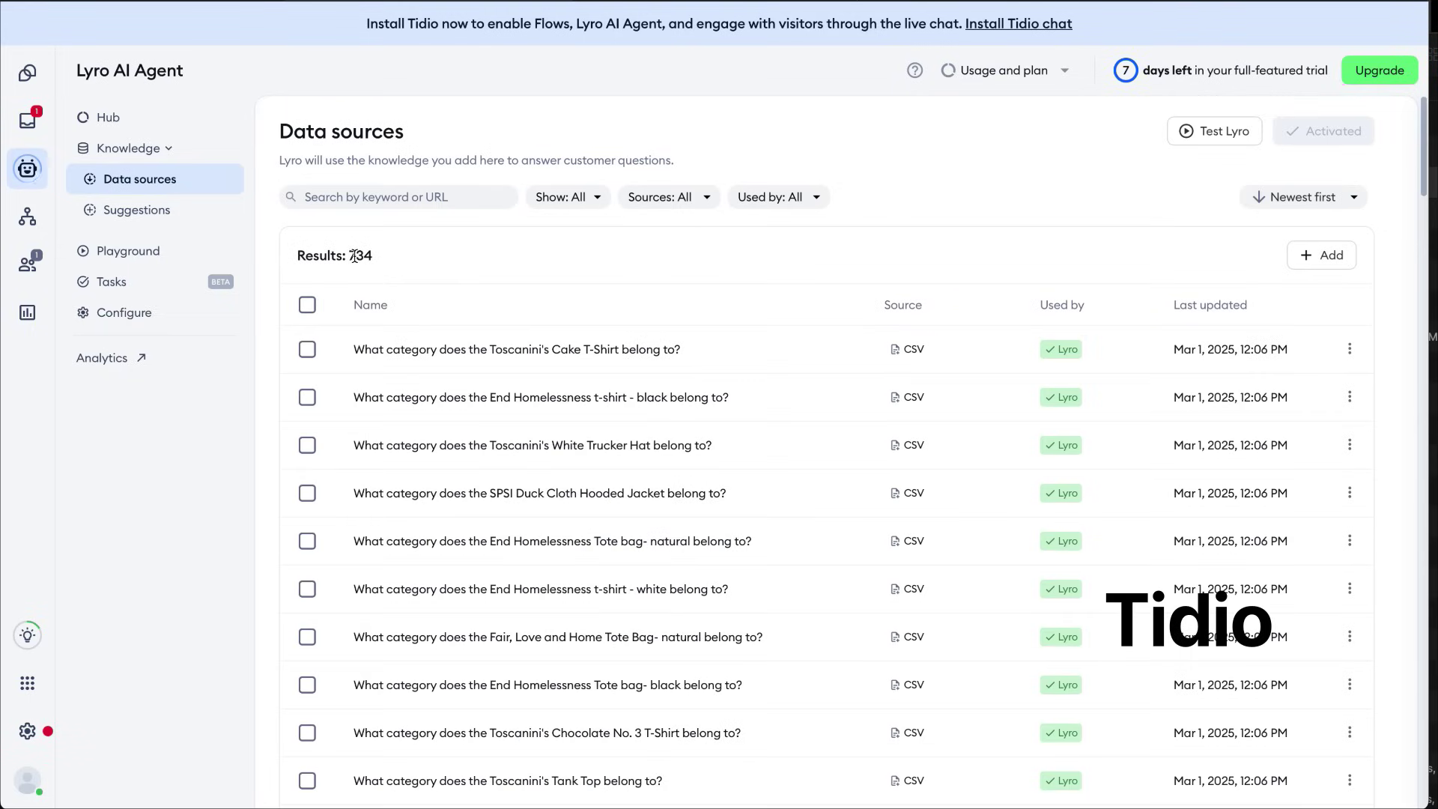
pyautogui.scroll(-4, 693, 538)
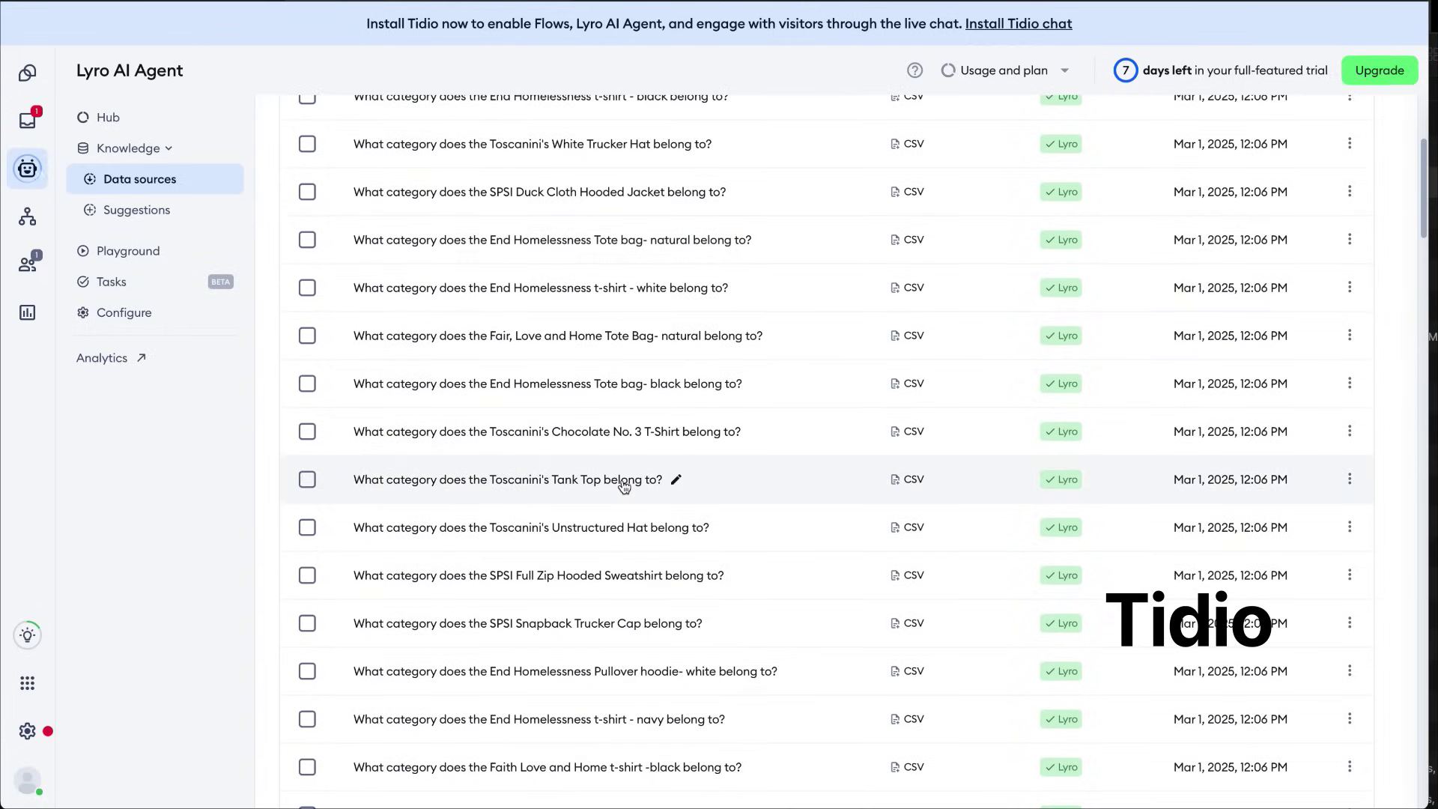
pyautogui.click(622, 480)
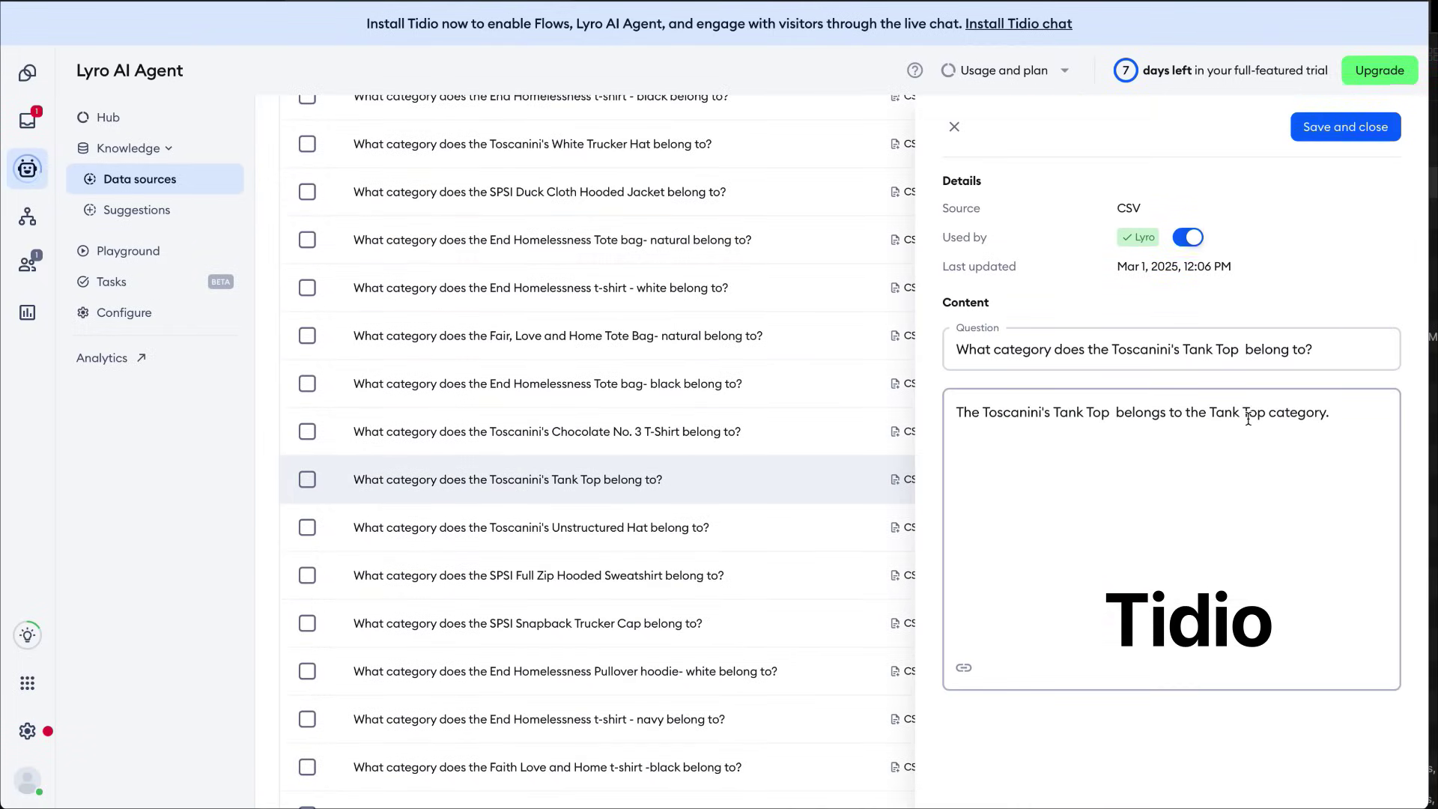
pyautogui.click(607, 541)
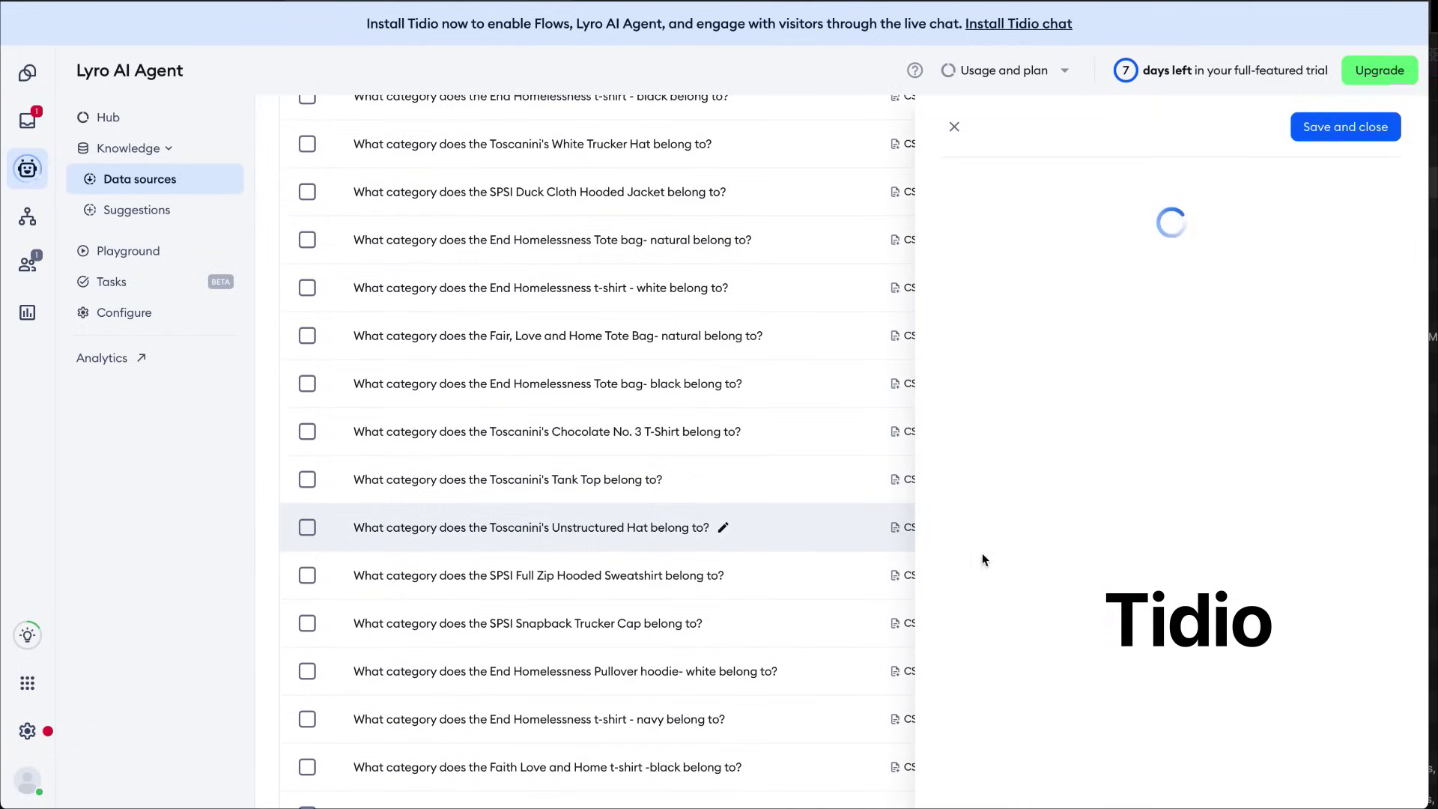
pyautogui.scroll(-11, 549, 604)
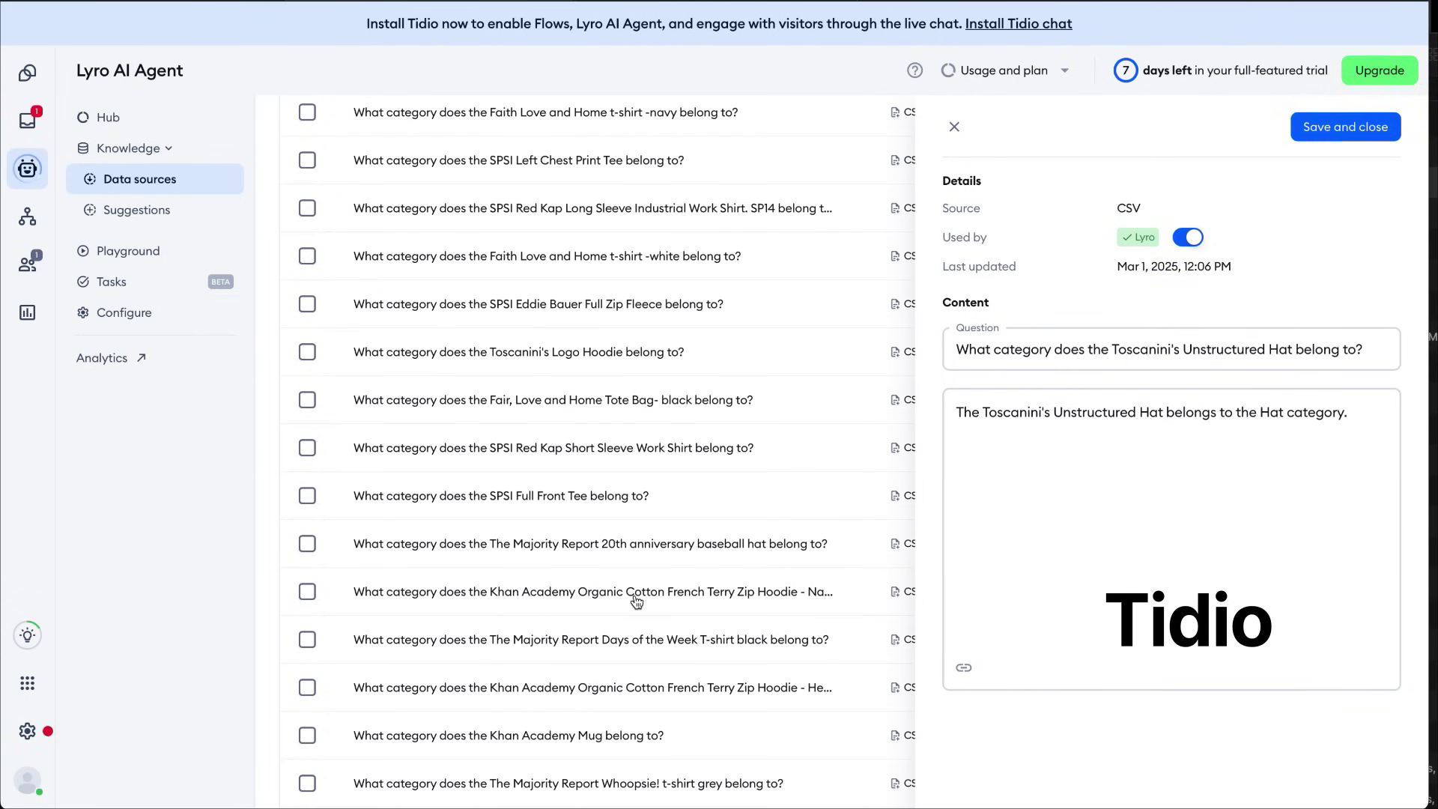
pyautogui.click(637, 596)
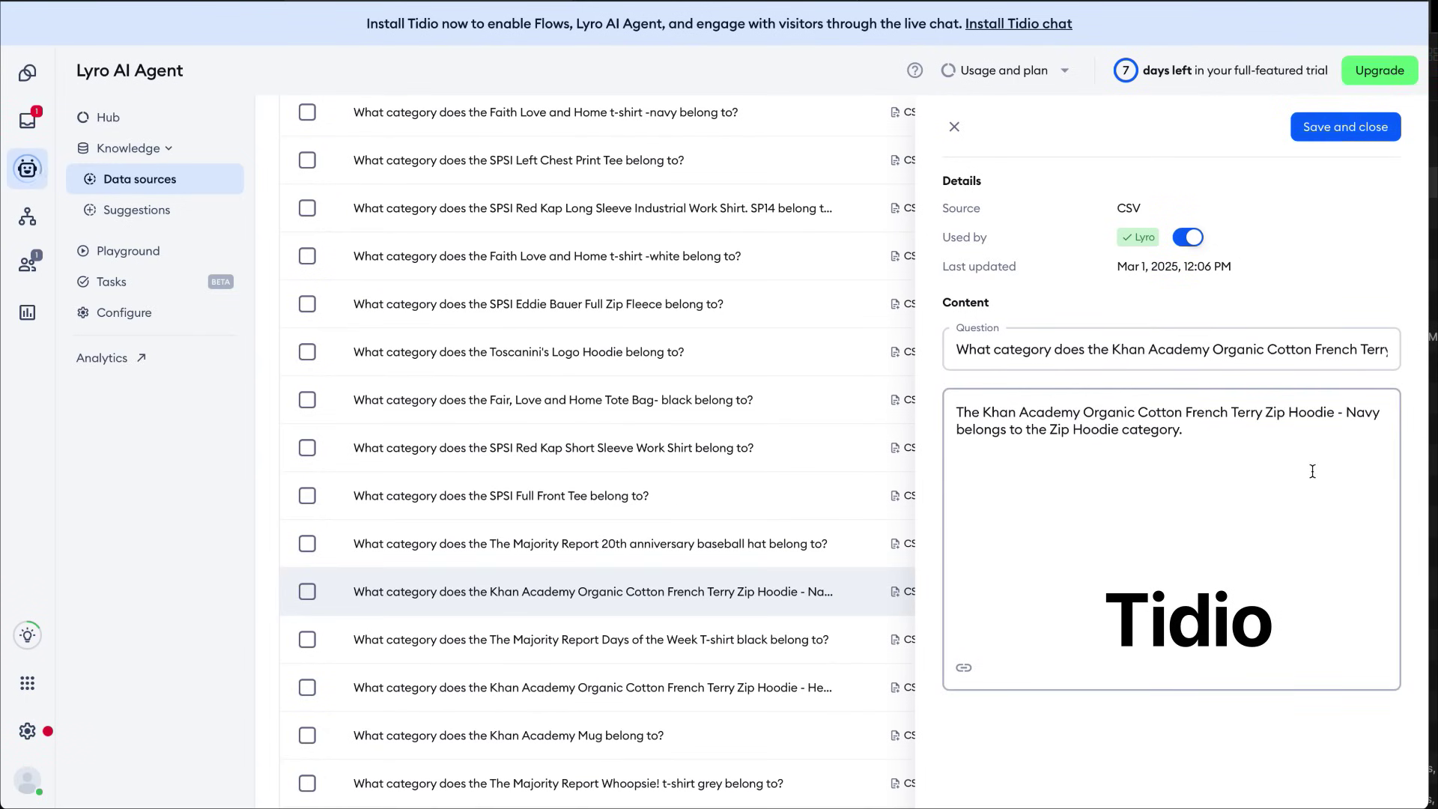
# View the Moby Grape Logo on Black Hoodie entry, then open page 5's Pullover Hoodie in Cardinal entry.
pyautogui.scroll(-11, 614, 690)
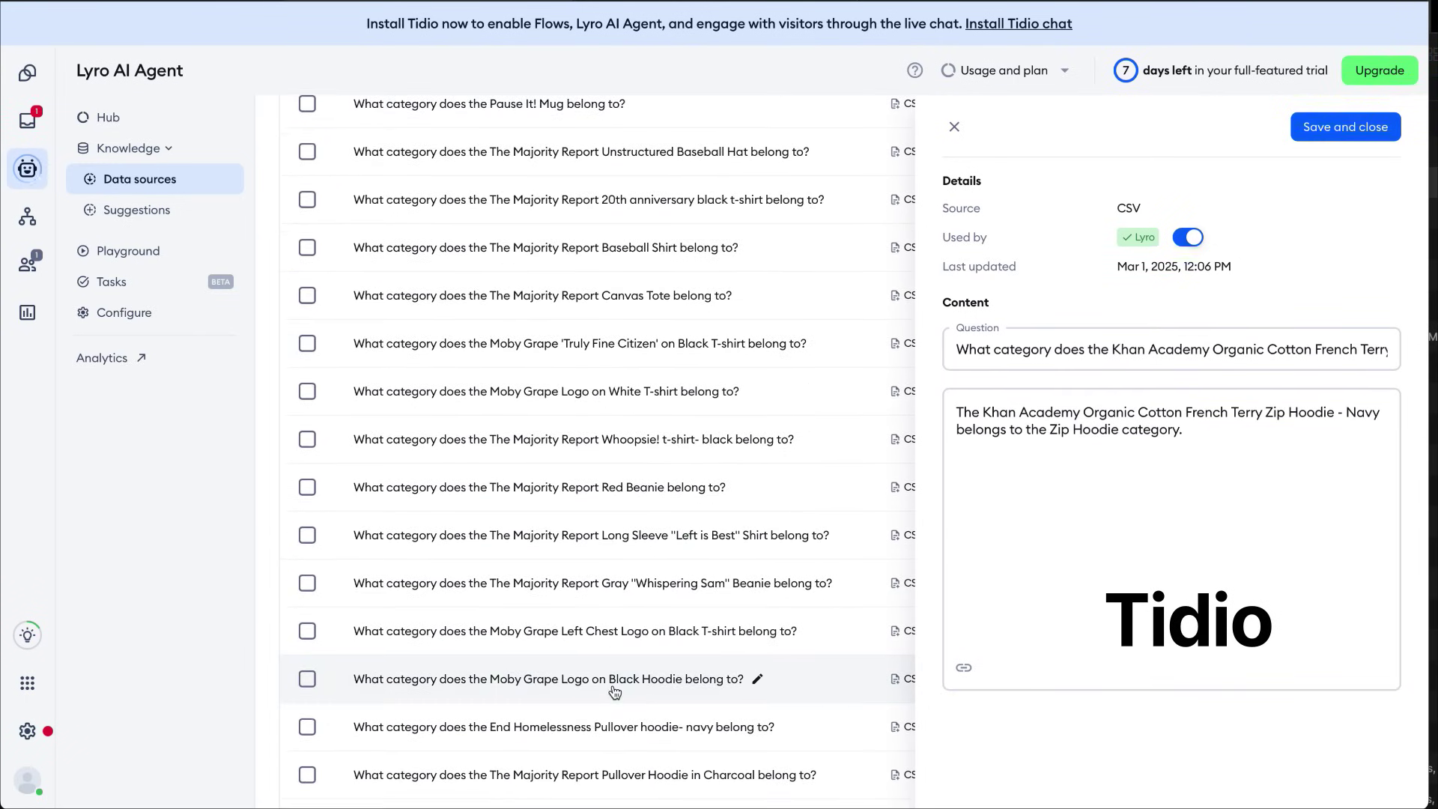
pyautogui.click(613, 689)
pyautogui.scroll(-10, 526, 670)
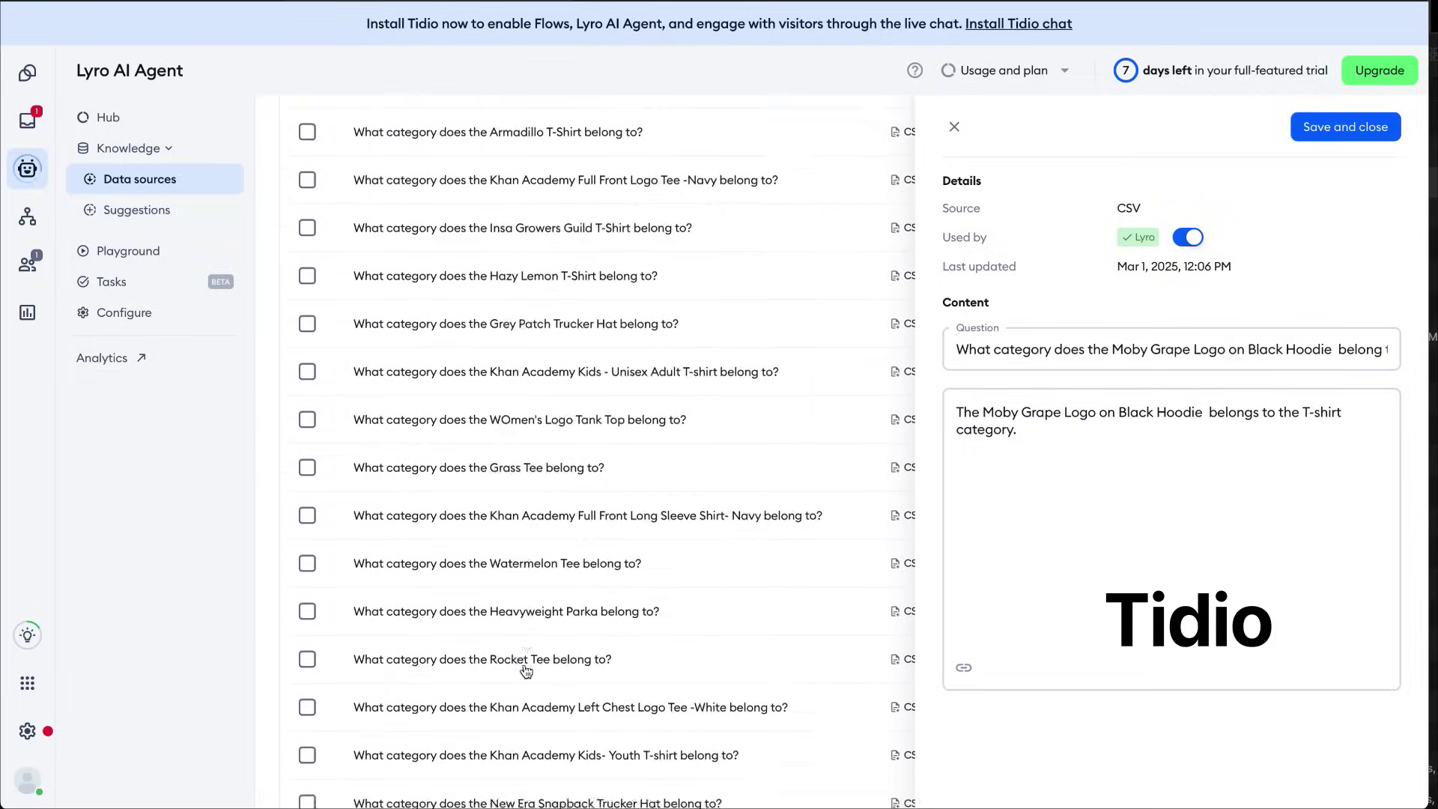
pyautogui.click(459, 746)
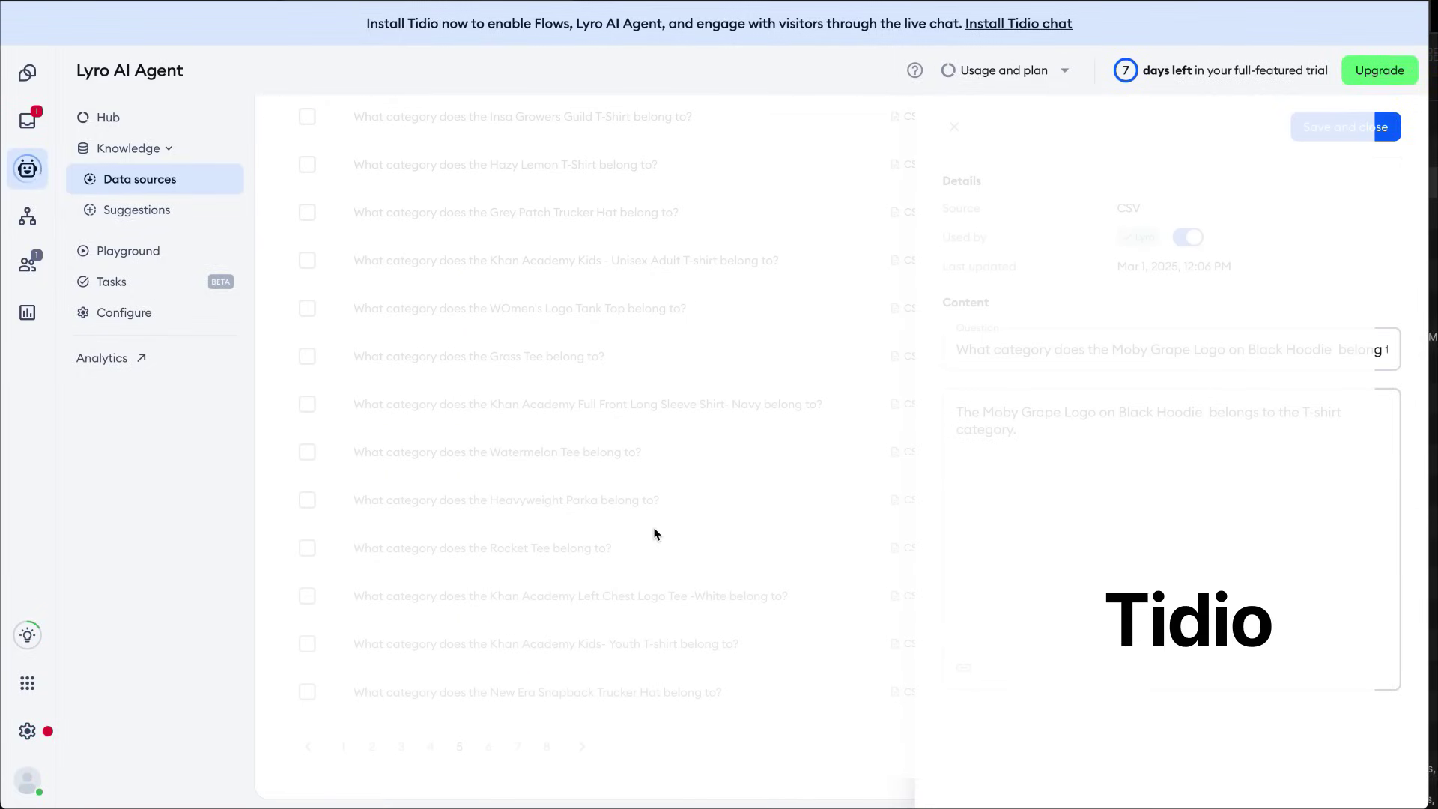
pyautogui.click(589, 507)
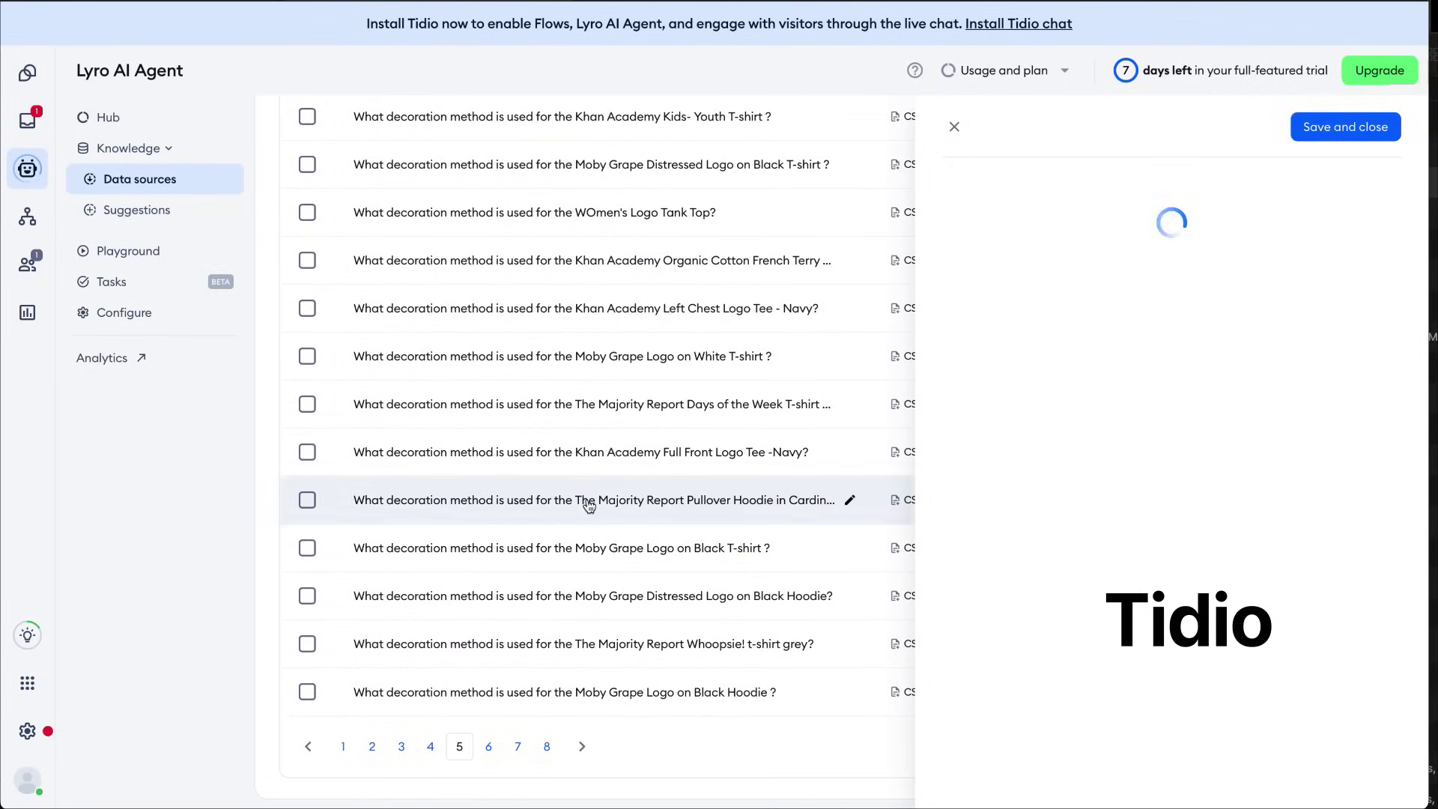